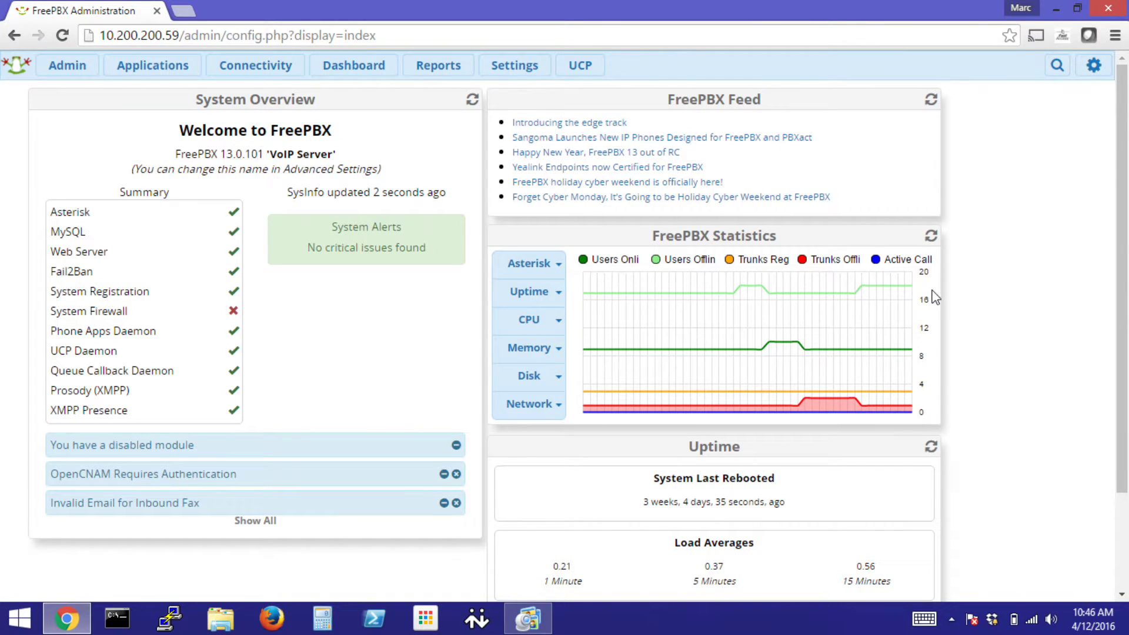
# Open Endpoint Manager from Settings and start adding a new phone brand.
pyautogui.click(515, 65)
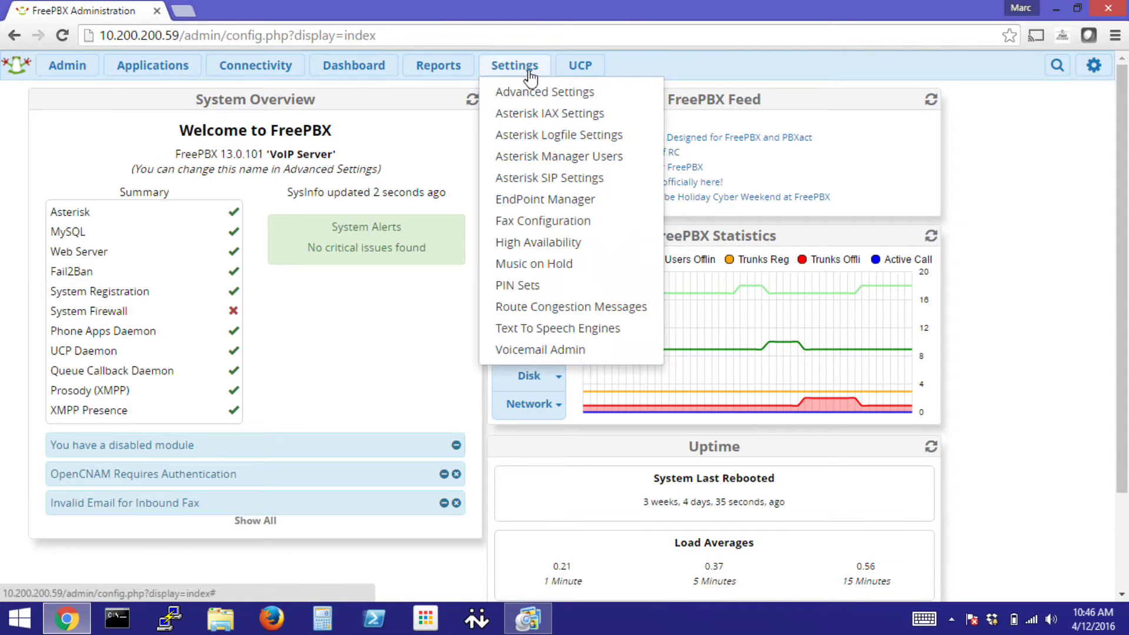
pyautogui.click(549, 199)
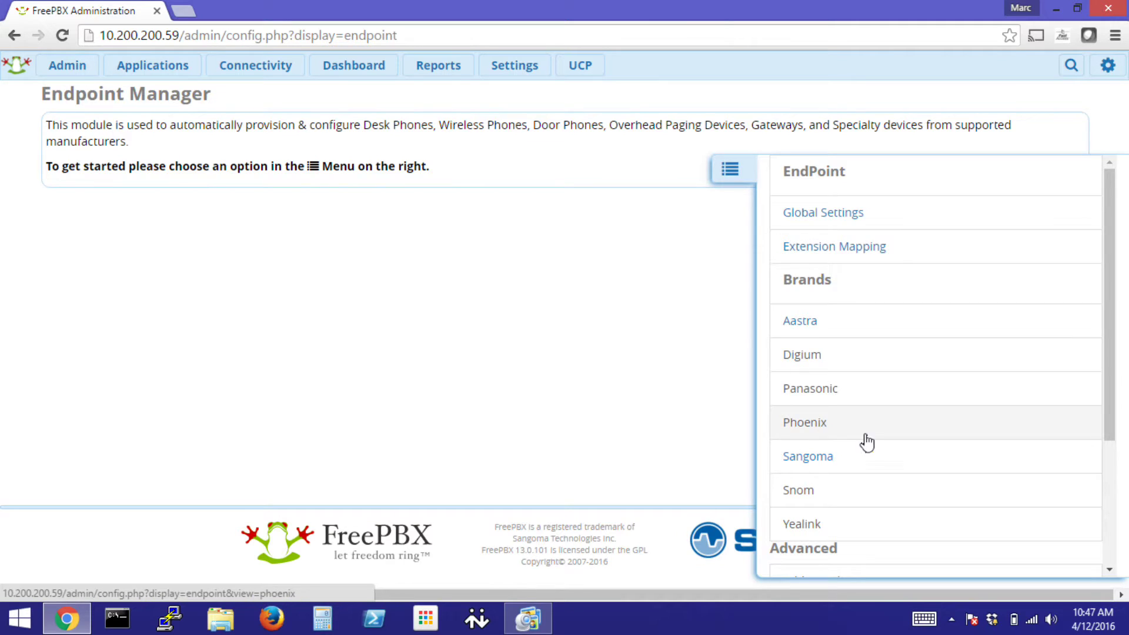
pyautogui.scroll(-1, 895, 438)
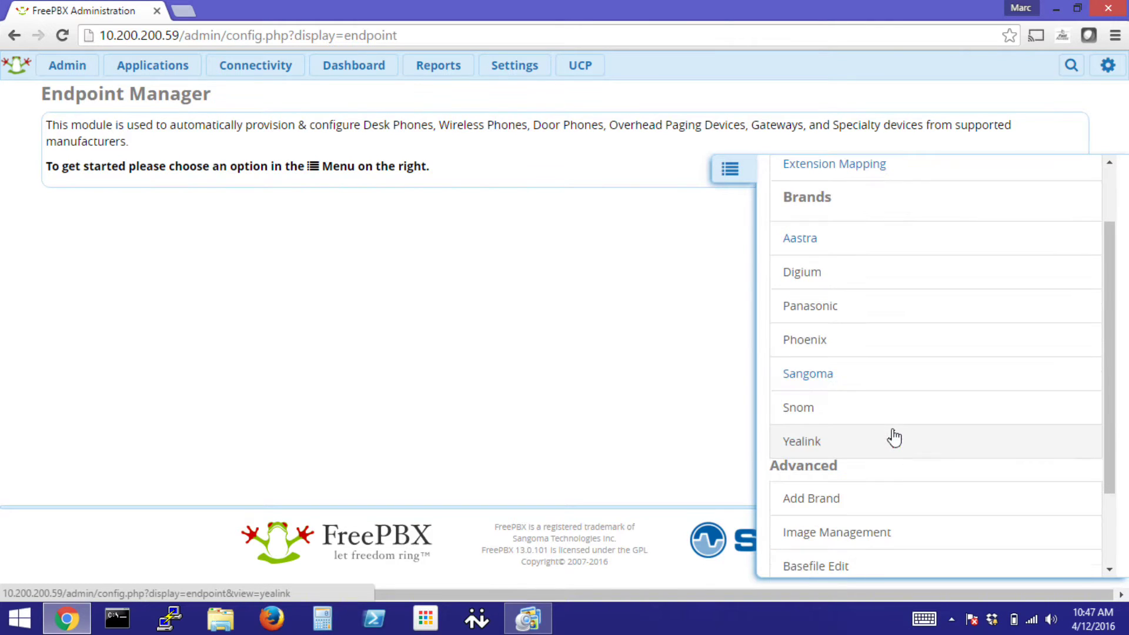
pyautogui.scroll(-1, 895, 438)
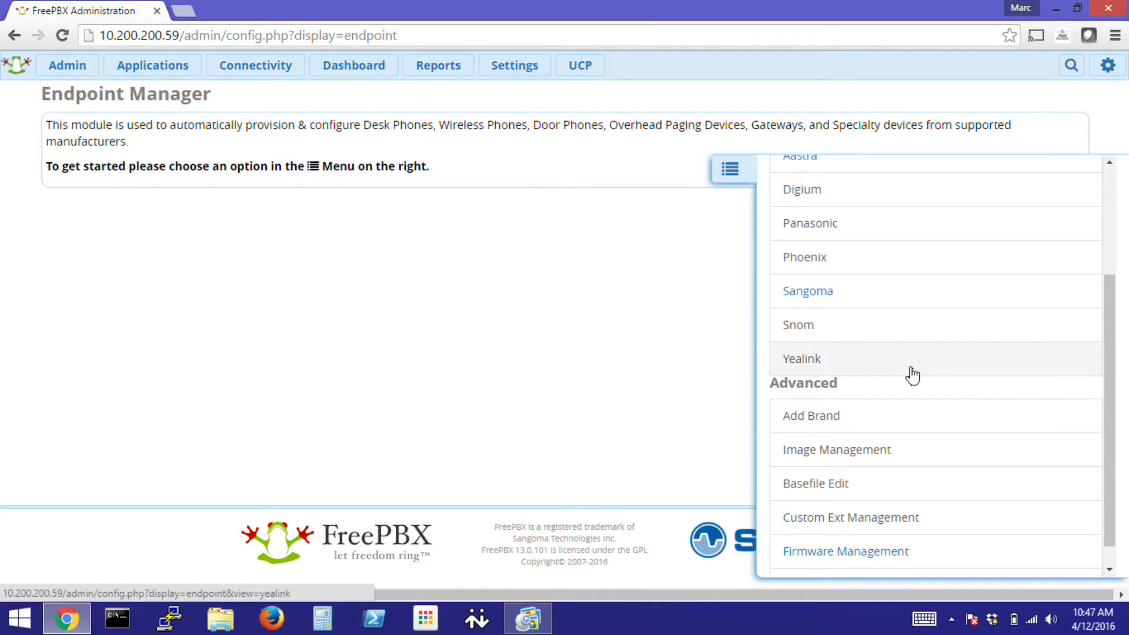
pyautogui.click(814, 418)
# Create a new Polycom template named 'Polycom', keeping its destination address.
pyautogui.click(394, 344)
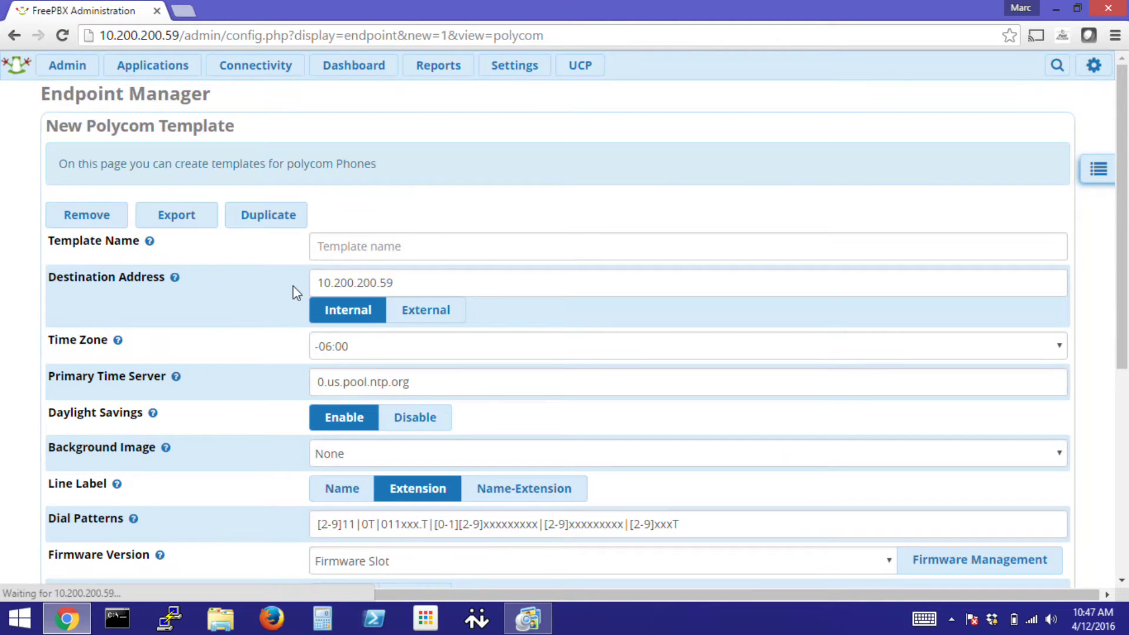
pyautogui.click(377, 246)
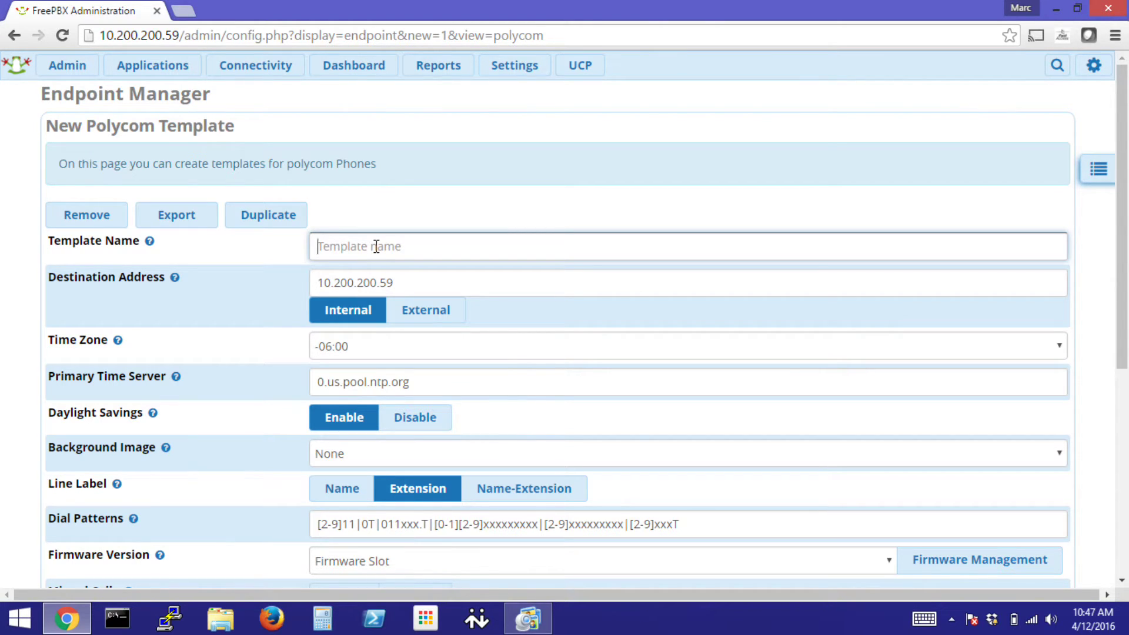
pyautogui.write('Polycom')
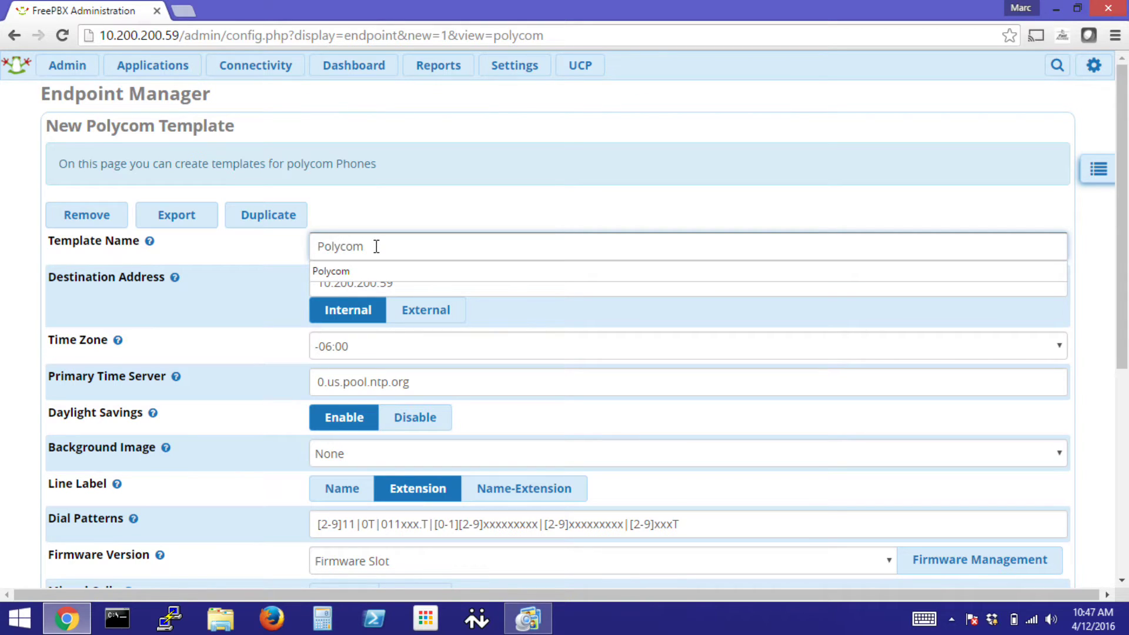
pyautogui.click(19, 239)
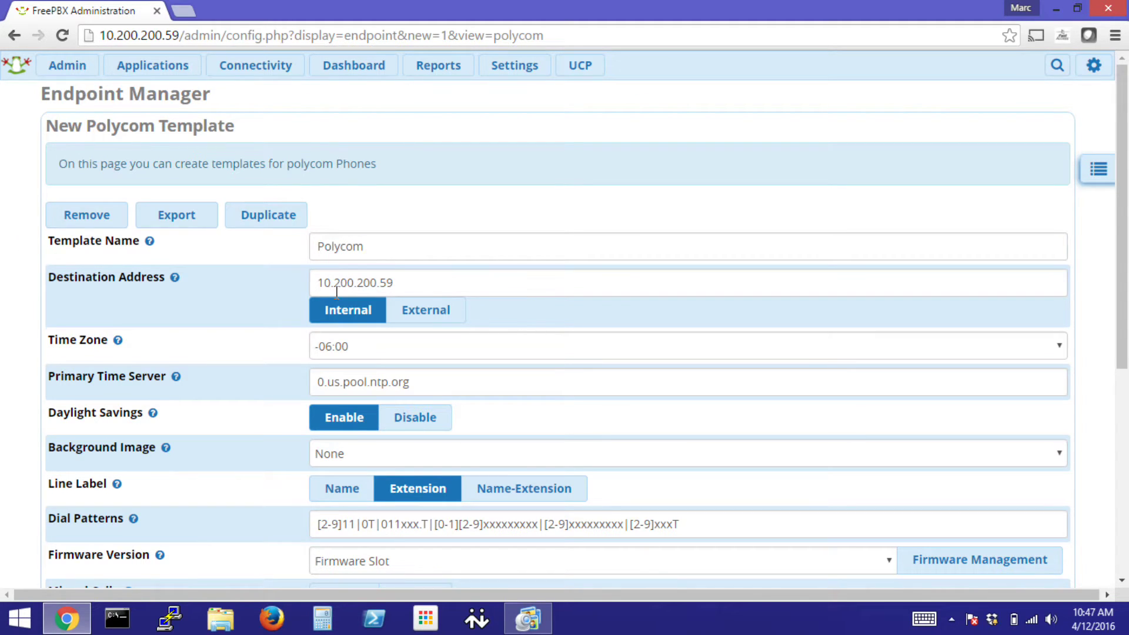
pyautogui.moveTo(429, 287); pyautogui.dragTo(300, 273)
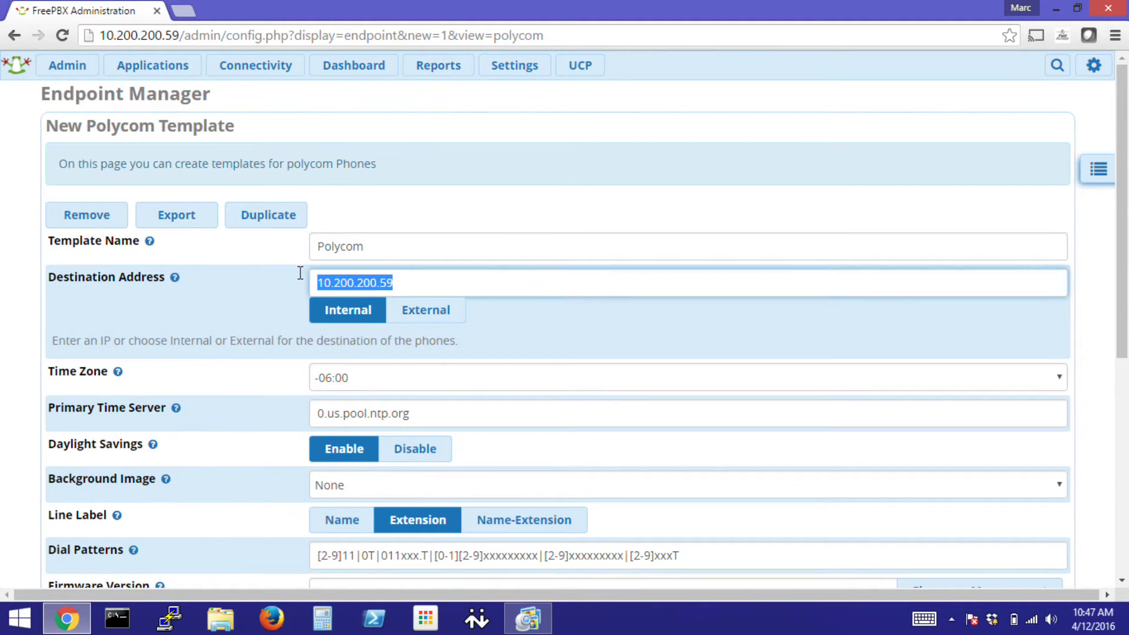
pyautogui.click(412, 283)
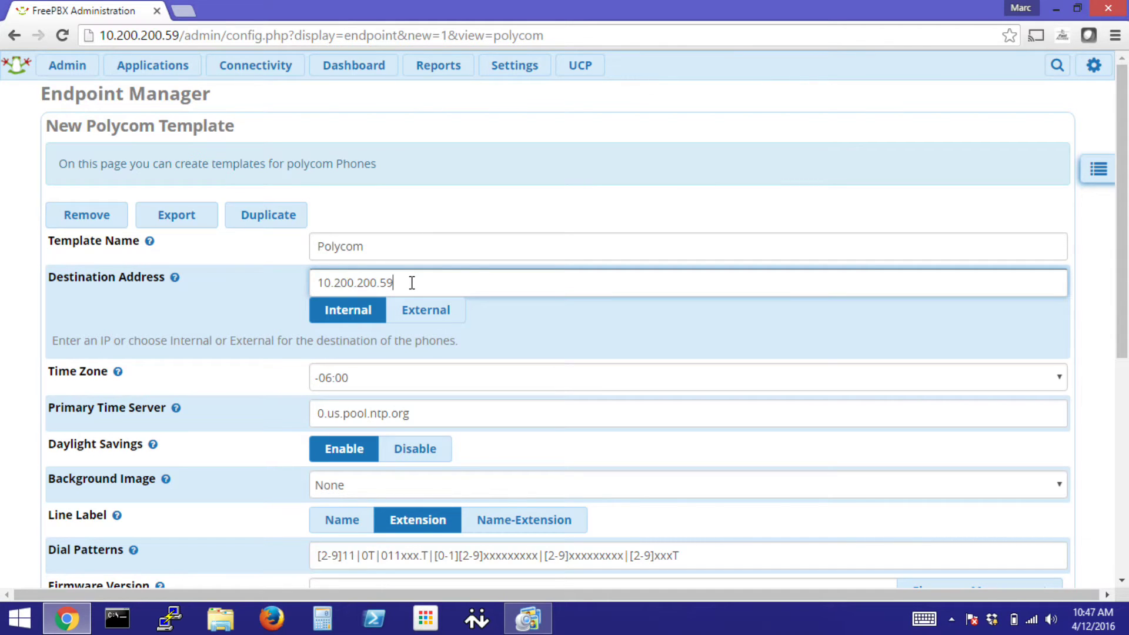
pyautogui.click(7, 291)
pyautogui.scroll(-1, 20, 302)
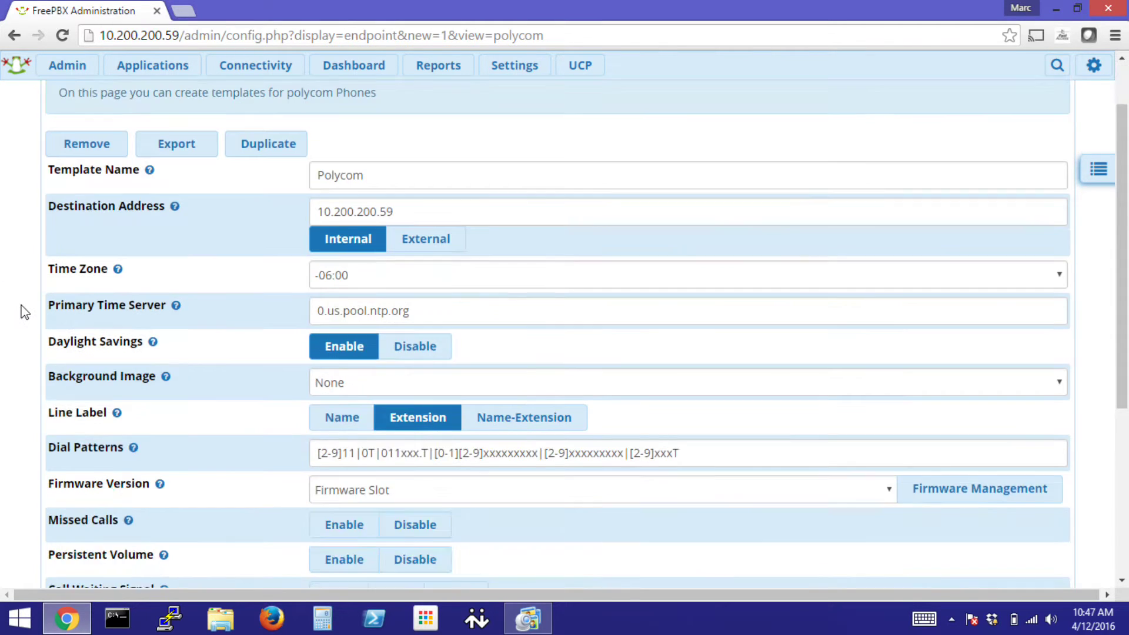
# Set template time zone to -05:00, keep provision server 10.200.200.59, and apply.
pyautogui.click(407, 263)
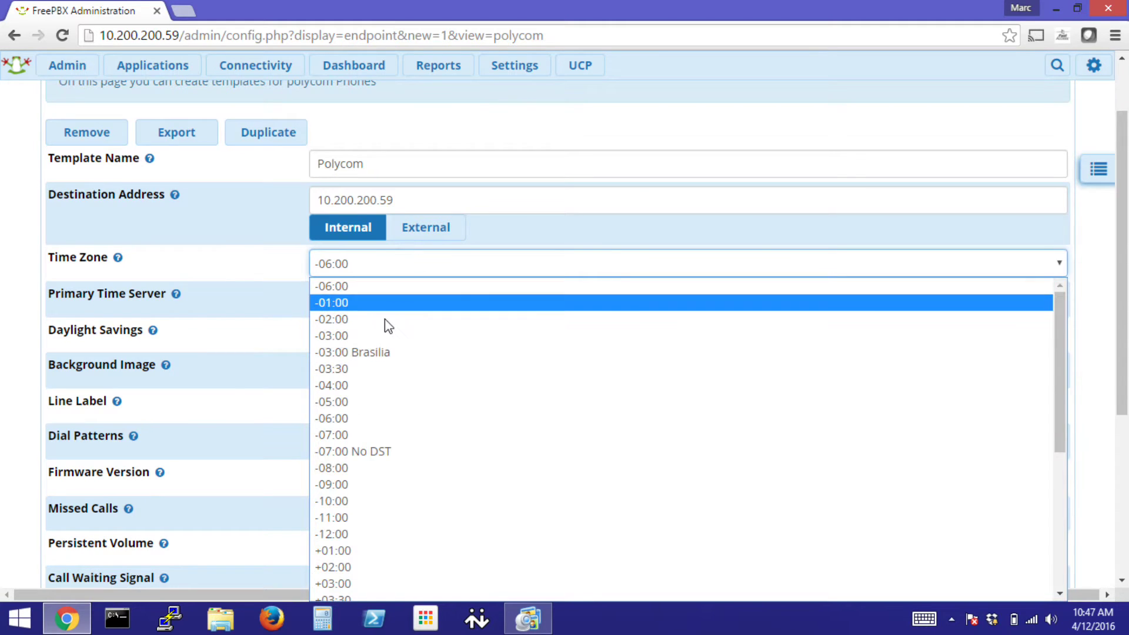
pyautogui.click(362, 402)
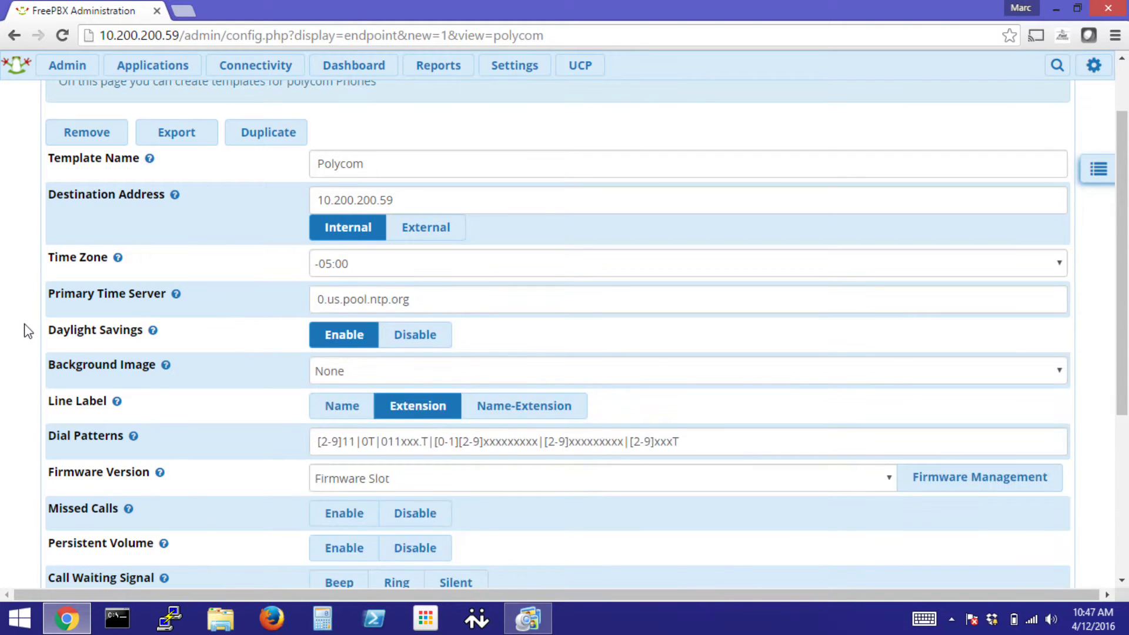
pyautogui.scroll(-4, 29, 330)
pyautogui.scroll(-1, 29, 332)
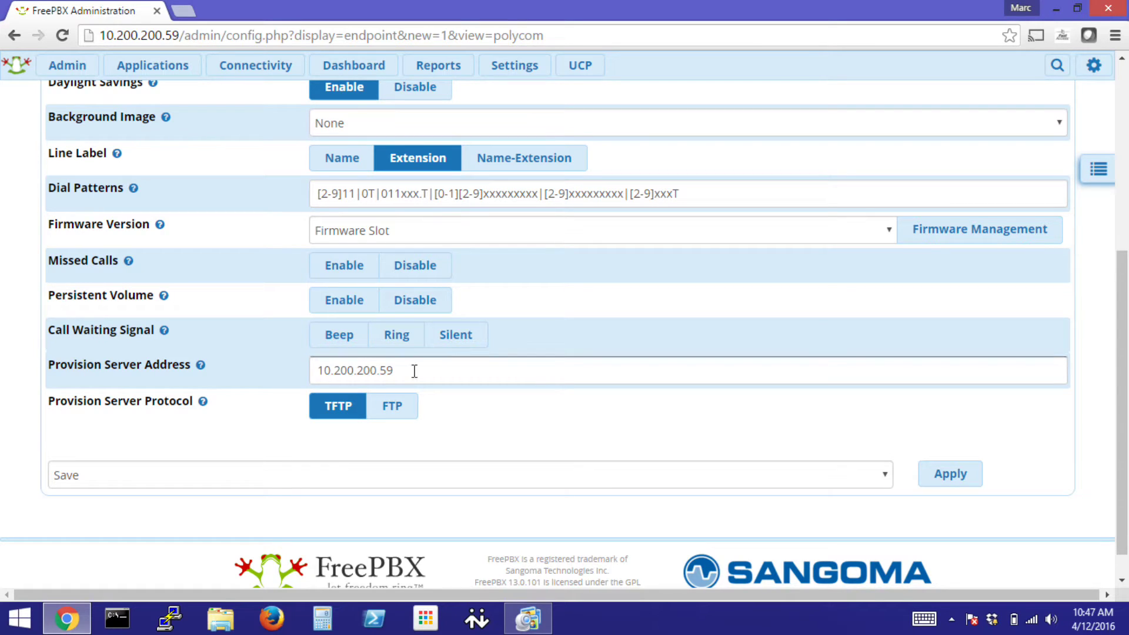
pyautogui.moveTo(412, 370); pyautogui.dragTo(295, 379)
pyautogui.click(445, 374)
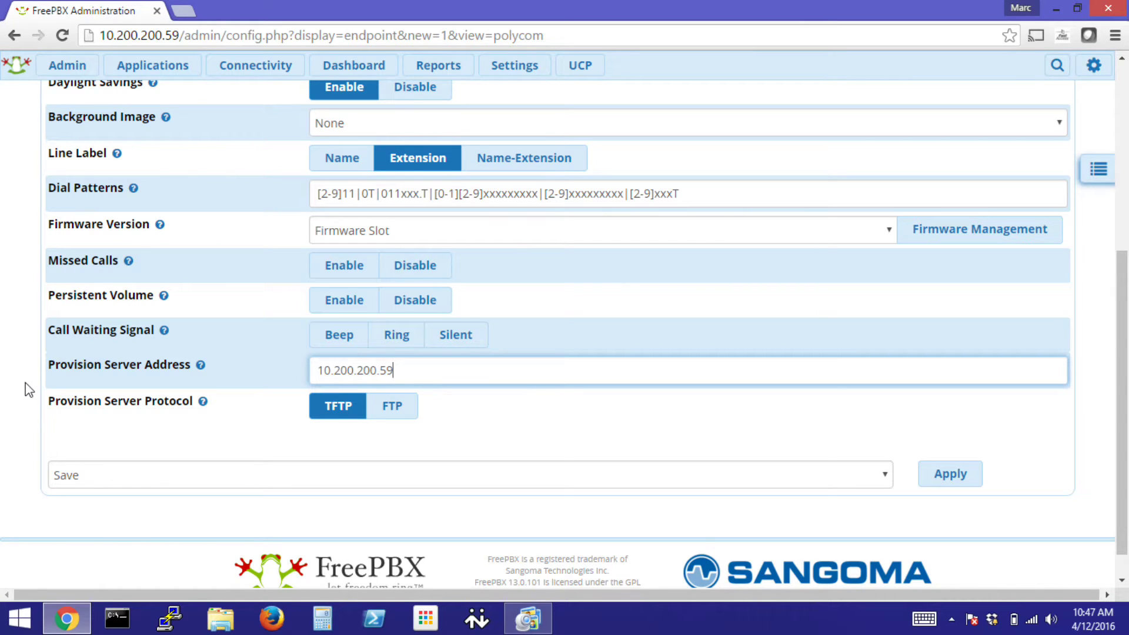
pyautogui.click(952, 474)
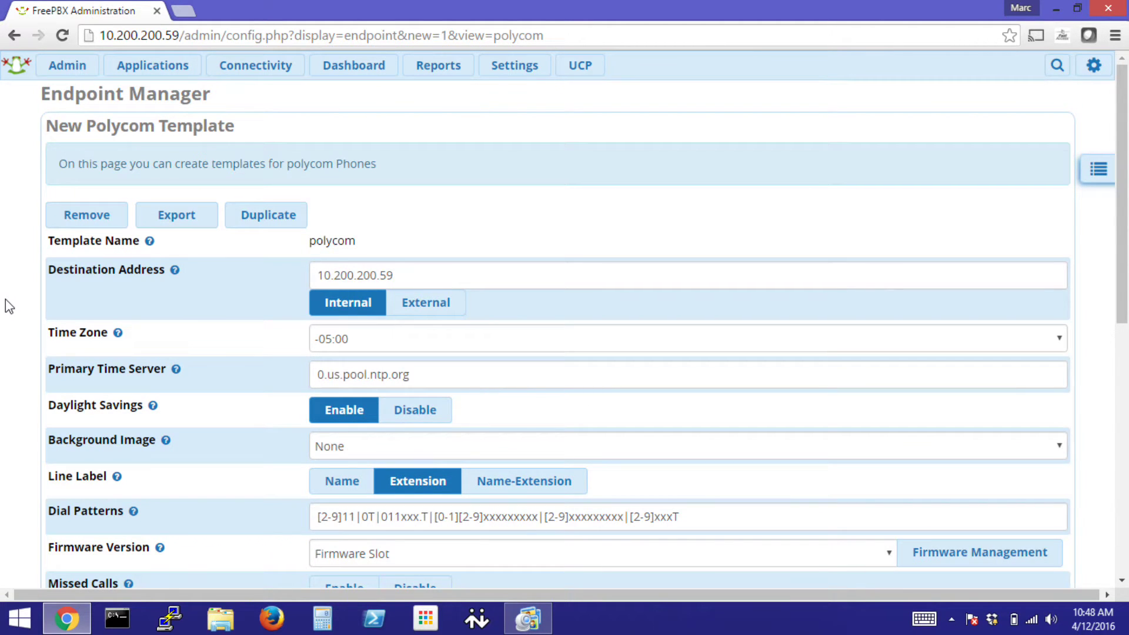
# Open Endpoint Manager global settings and review the internal and external IP addresses.
pyautogui.click(1098, 170)
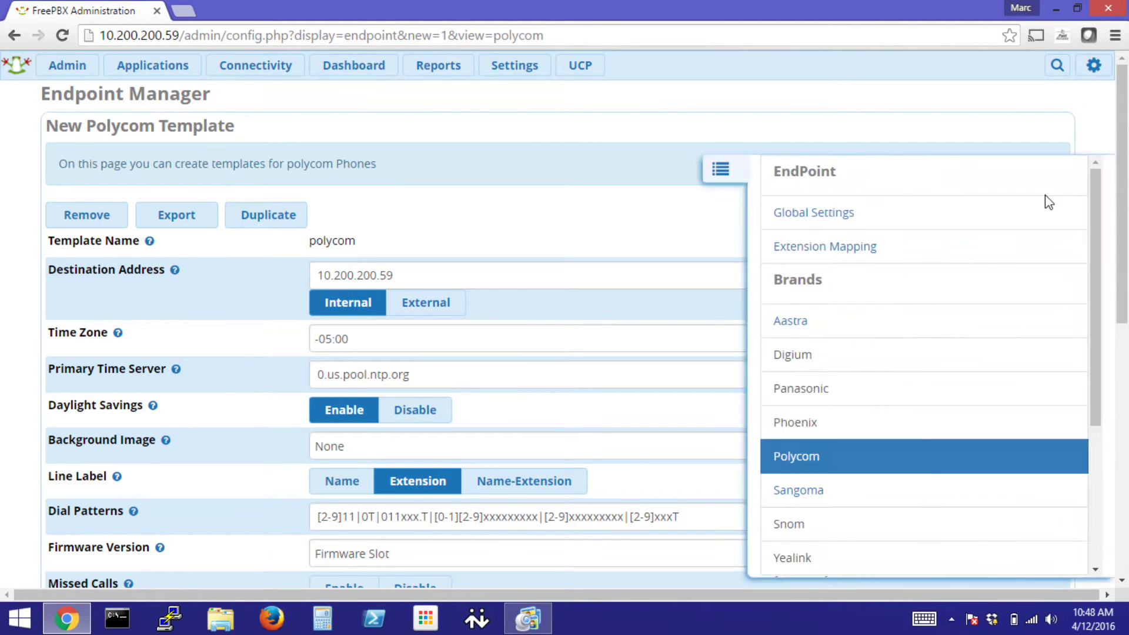
pyautogui.click(814, 219)
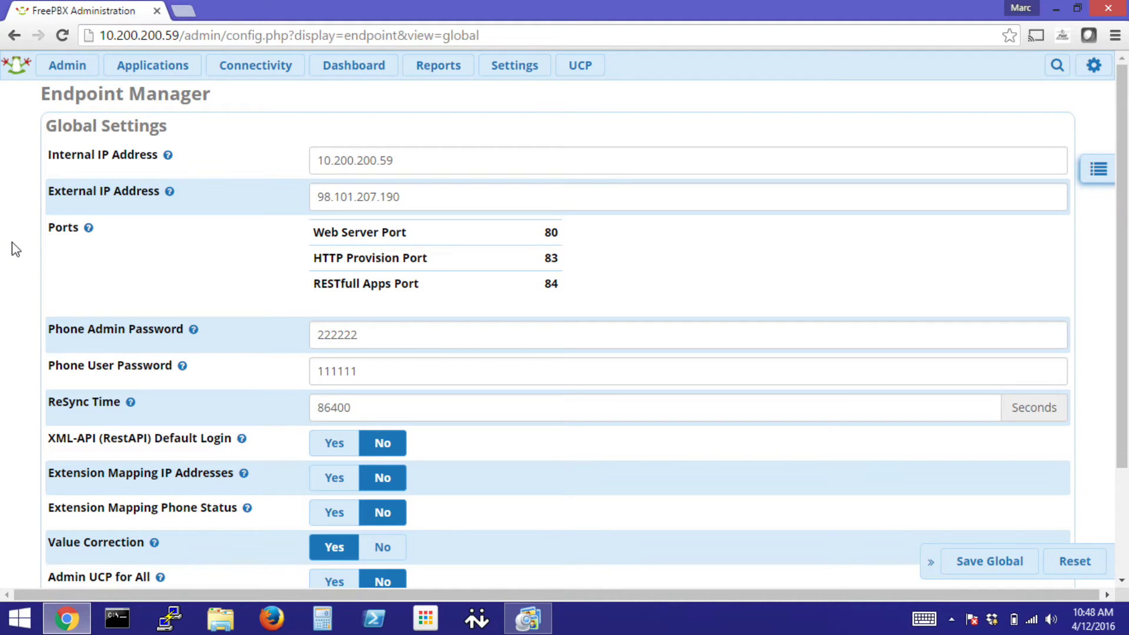
pyautogui.moveTo(428, 159); pyautogui.dragTo(280, 155)
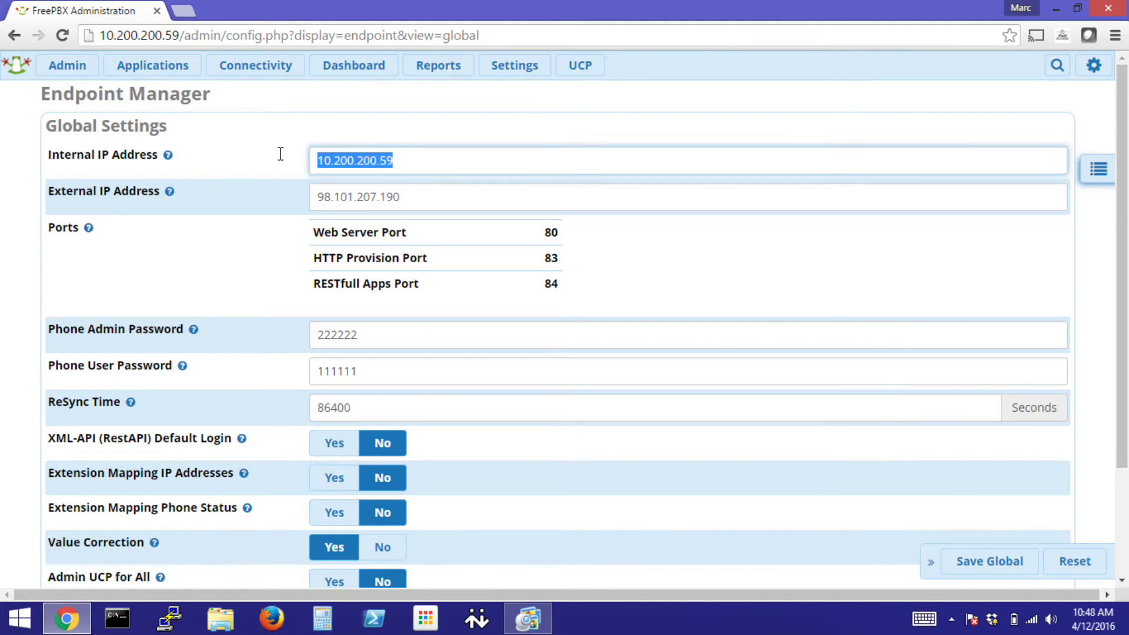
pyautogui.click(421, 165)
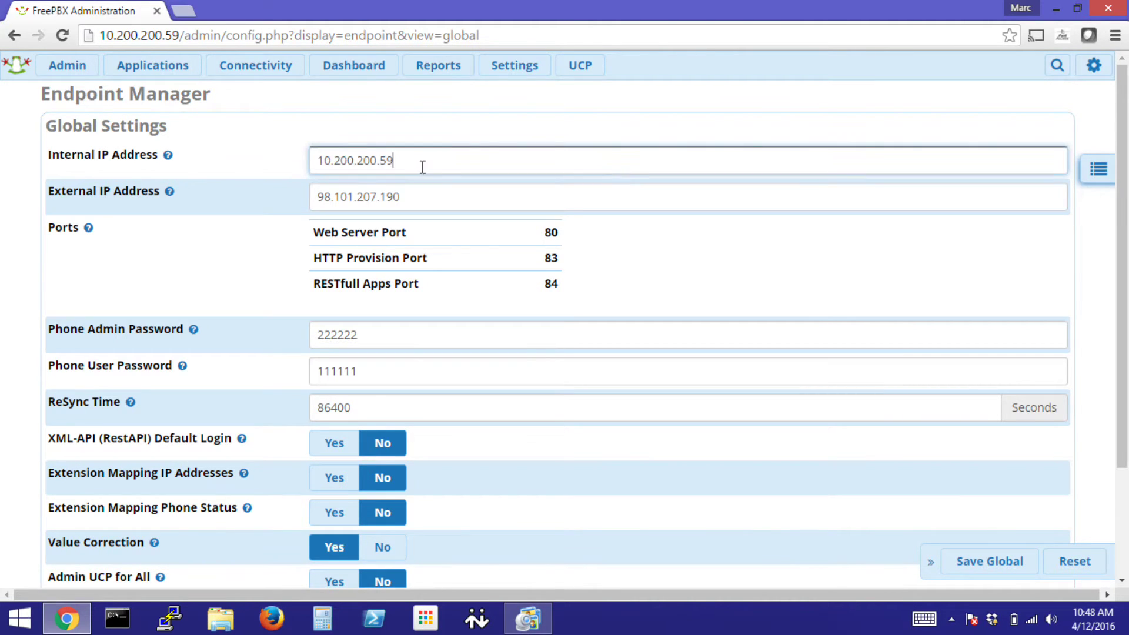
pyautogui.moveTo(429, 194); pyautogui.dragTo(297, 194)
pyautogui.click(416, 202)
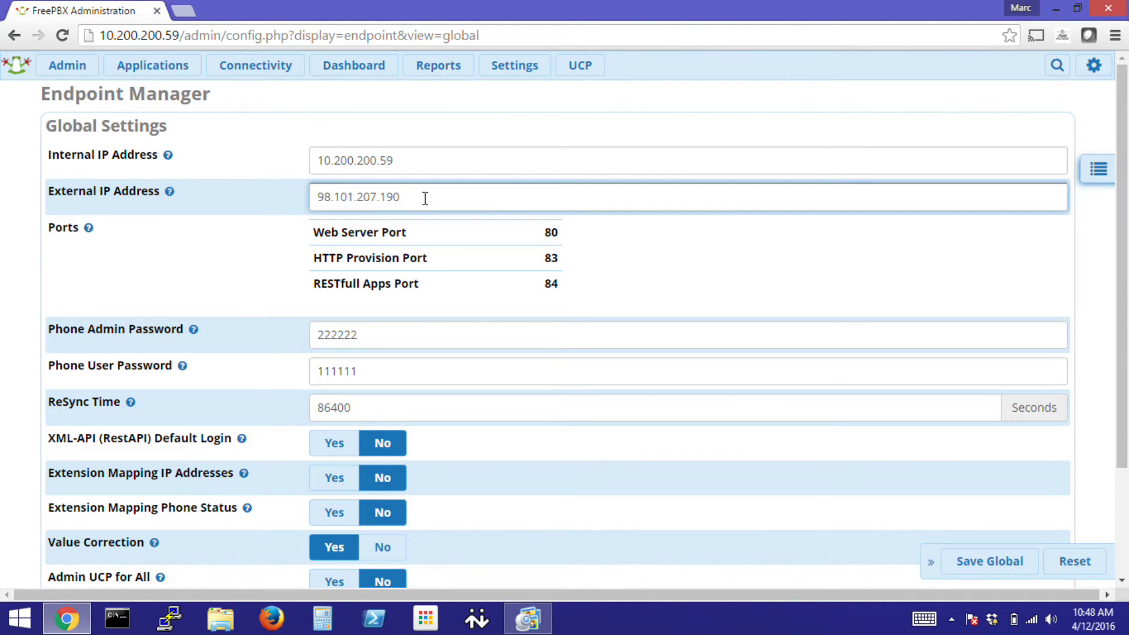
pyautogui.click(20, 284)
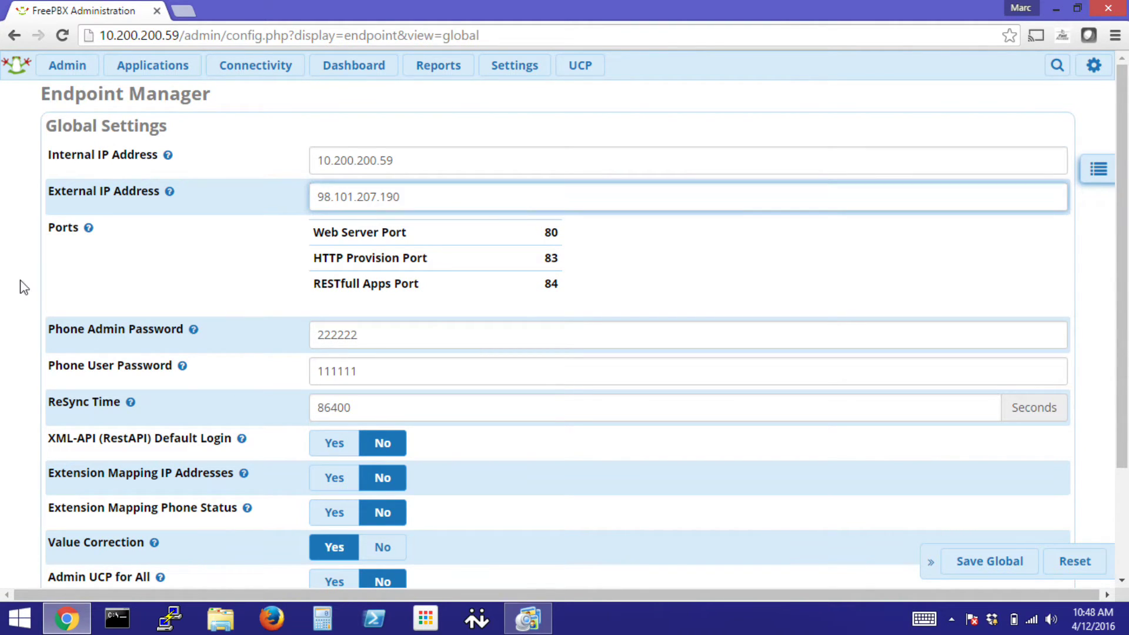
pyautogui.click(346, 332)
pyautogui.click(211, 335)
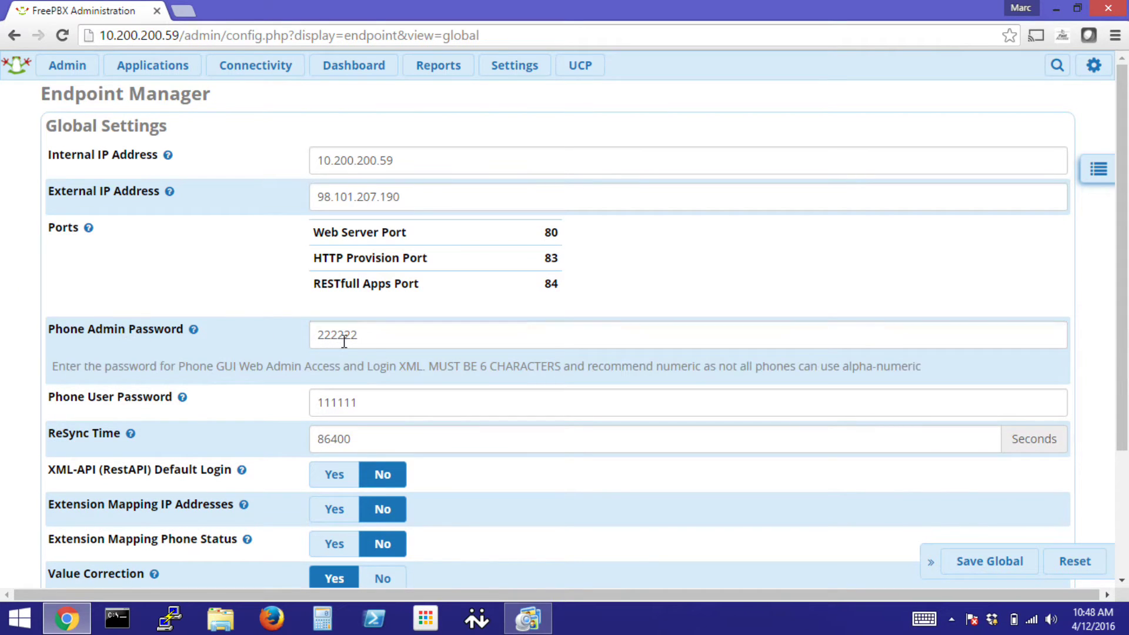
pyautogui.click(375, 336)
pyautogui.moveTo(381, 334)
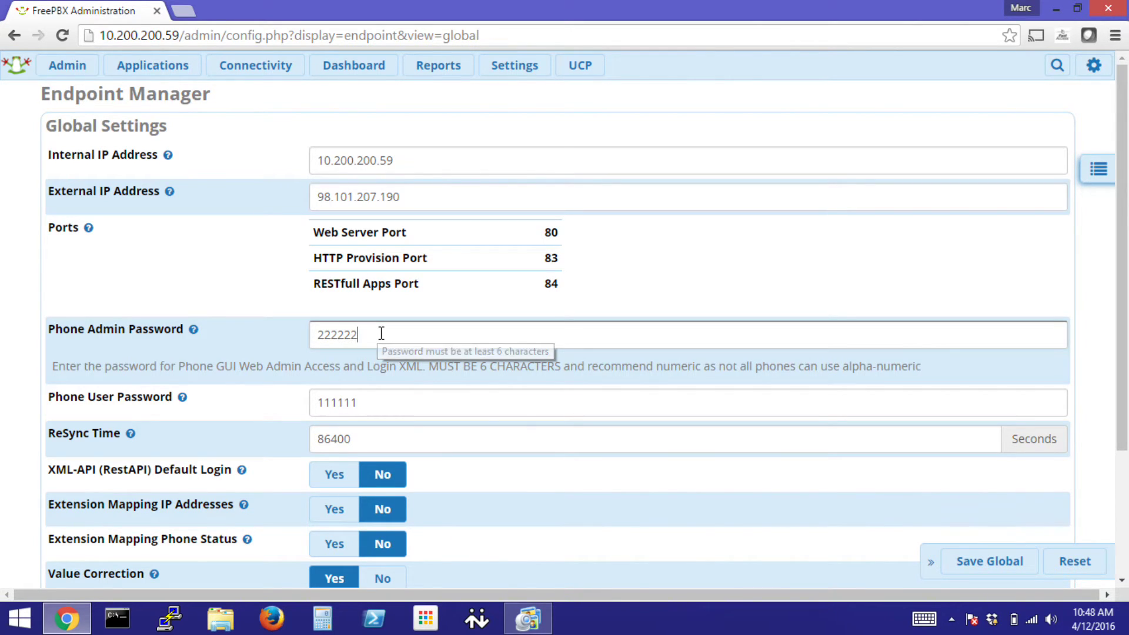
pyautogui.moveTo(381, 333); pyautogui.dragTo(310, 340)
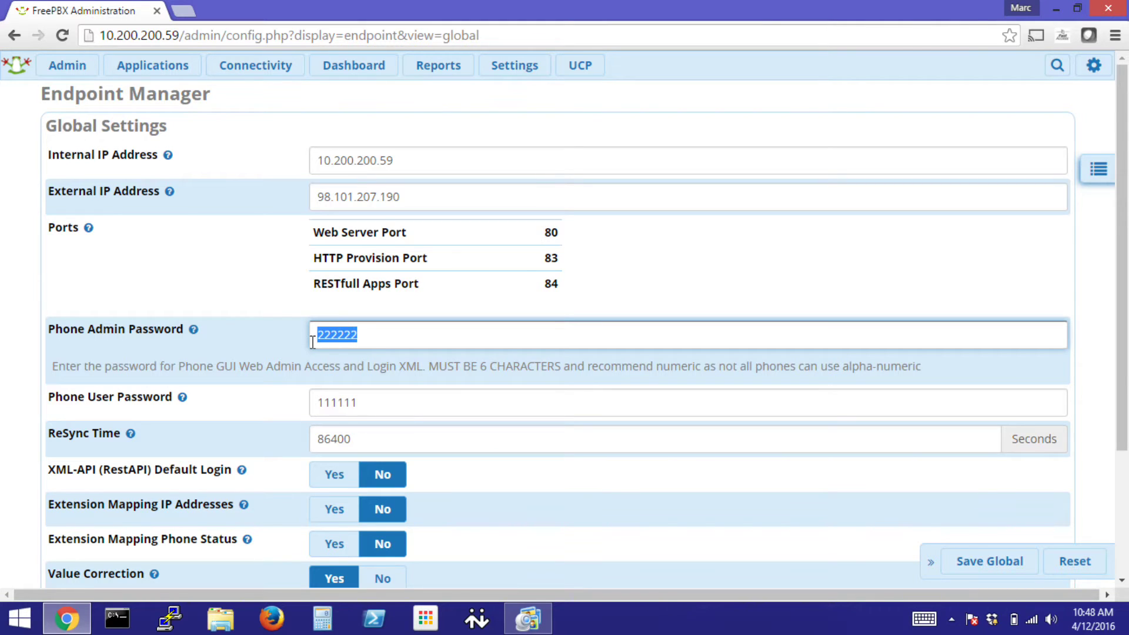
pyautogui.click(19, 379)
pyautogui.scroll(-2, 19, 379)
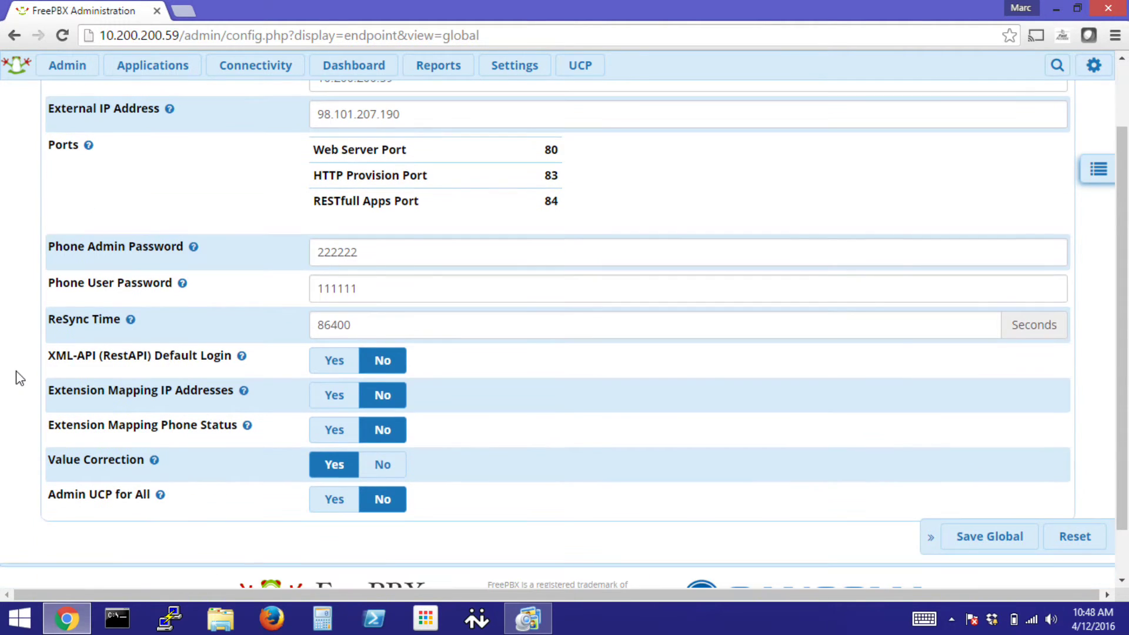
pyautogui.moveTo(345, 288); pyautogui.dragTo(375, 290)
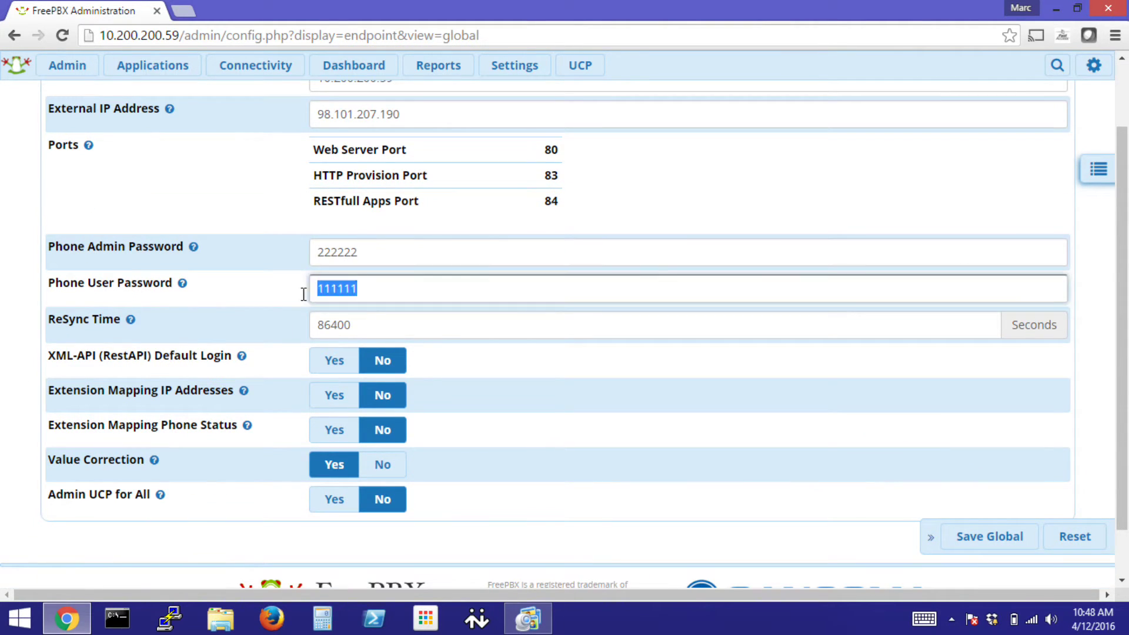
pyautogui.click(66, 379)
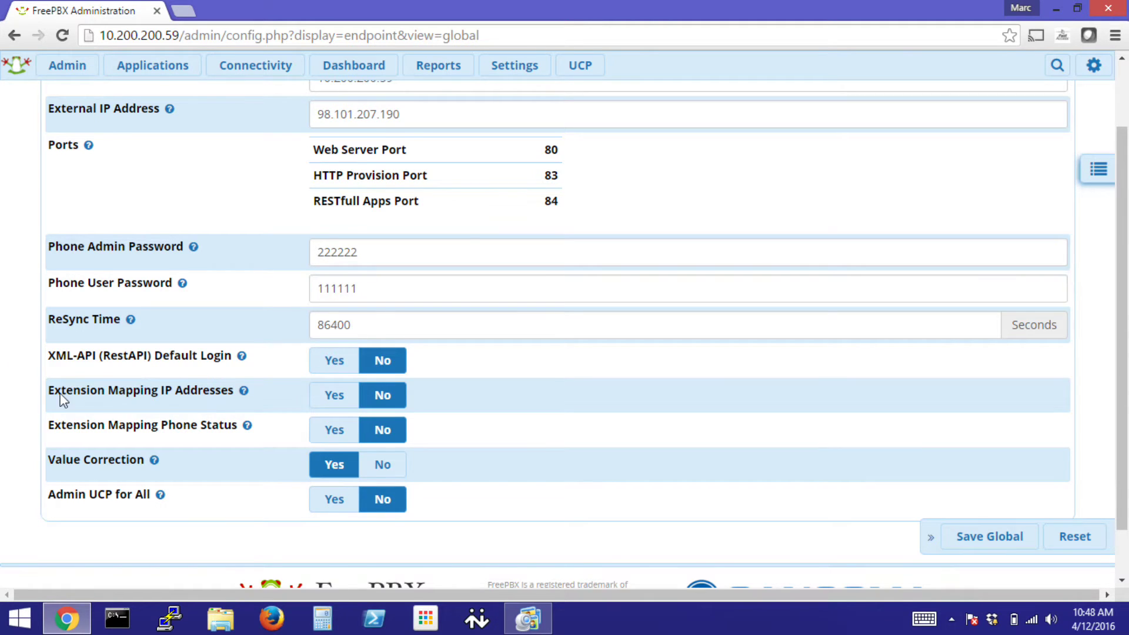
pyautogui.scroll(-2, 60, 396)
pyautogui.click(970, 478)
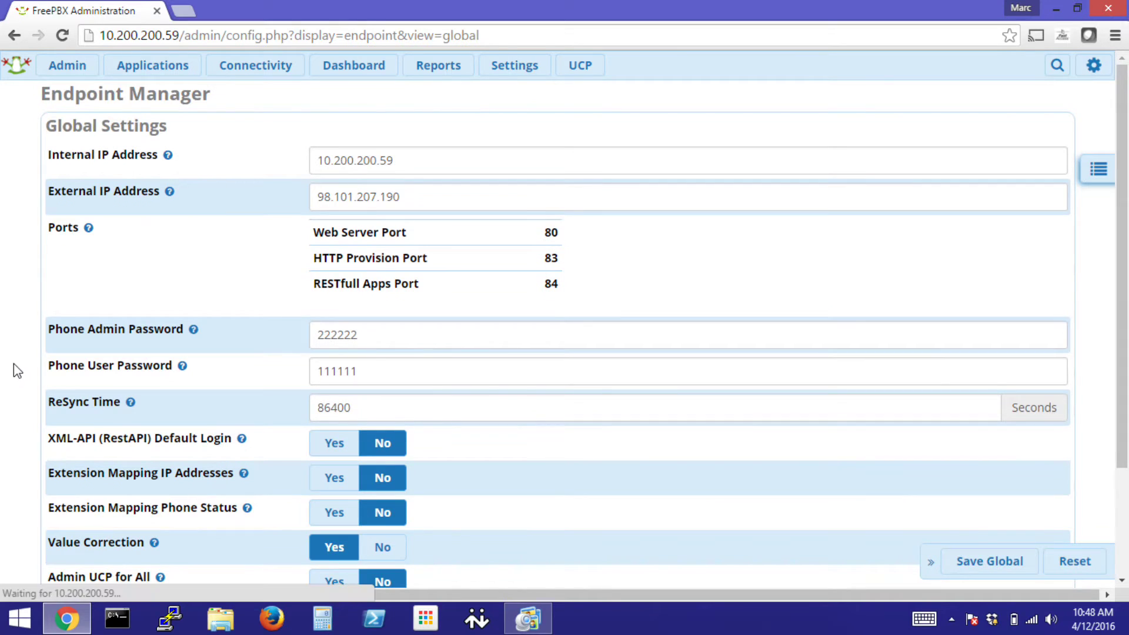
# Open the polycom template's VVX410 model key settings.
pyautogui.click(1099, 170)
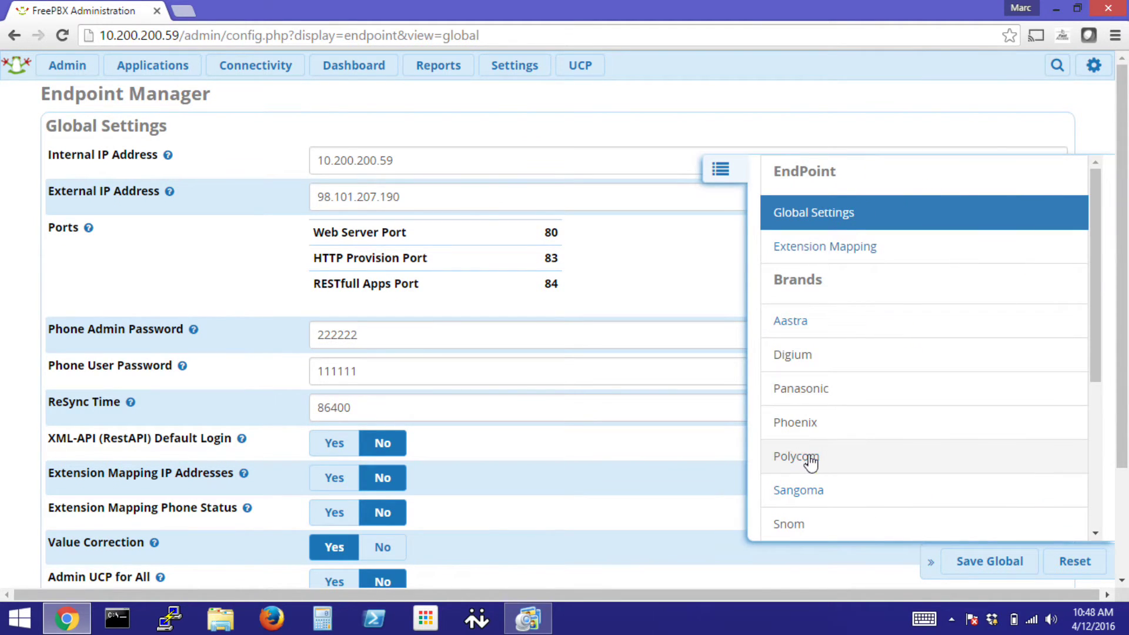
pyautogui.click(805, 464)
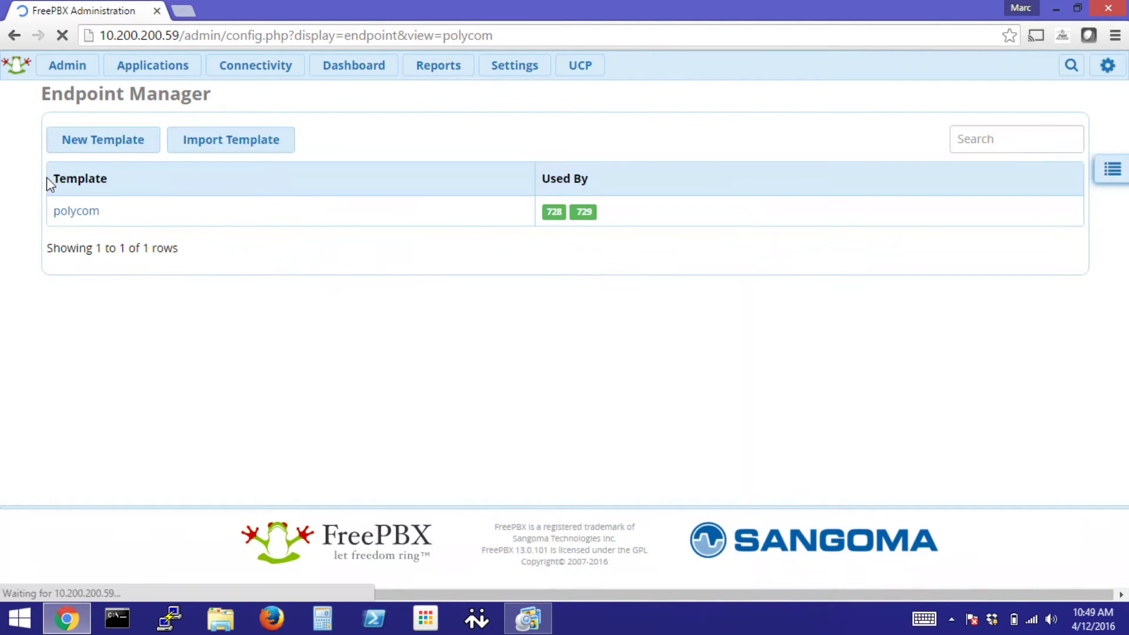
pyautogui.click(74, 221)
pyautogui.scroll(-3, 171, 384)
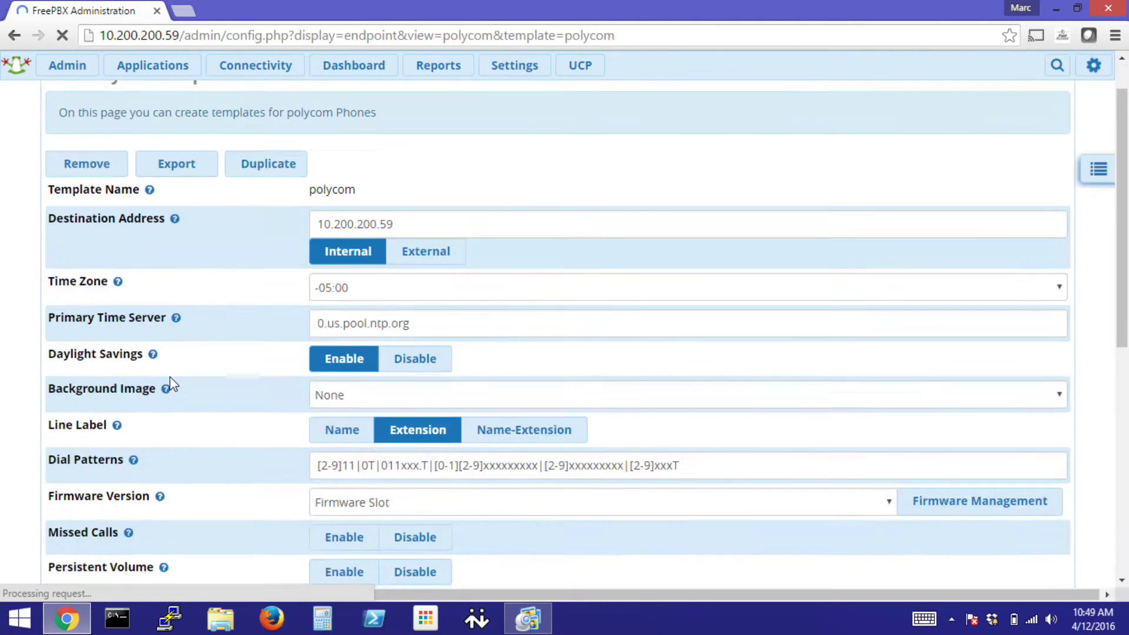
pyautogui.scroll(-5, 171, 384)
pyautogui.scroll(-3, 171, 383)
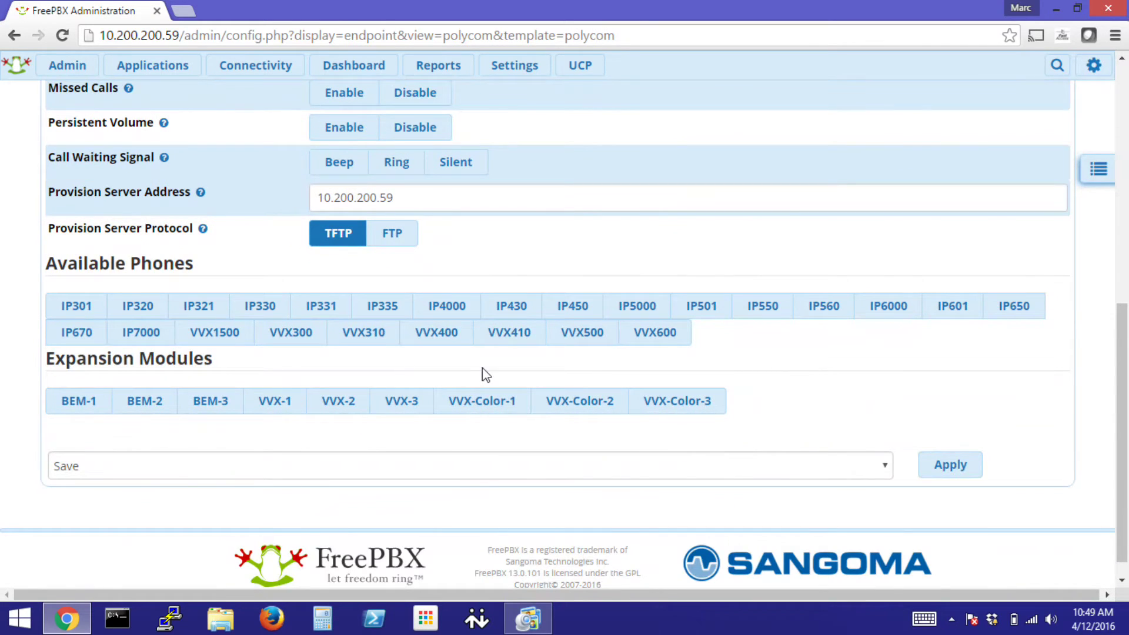
pyautogui.click(510, 334)
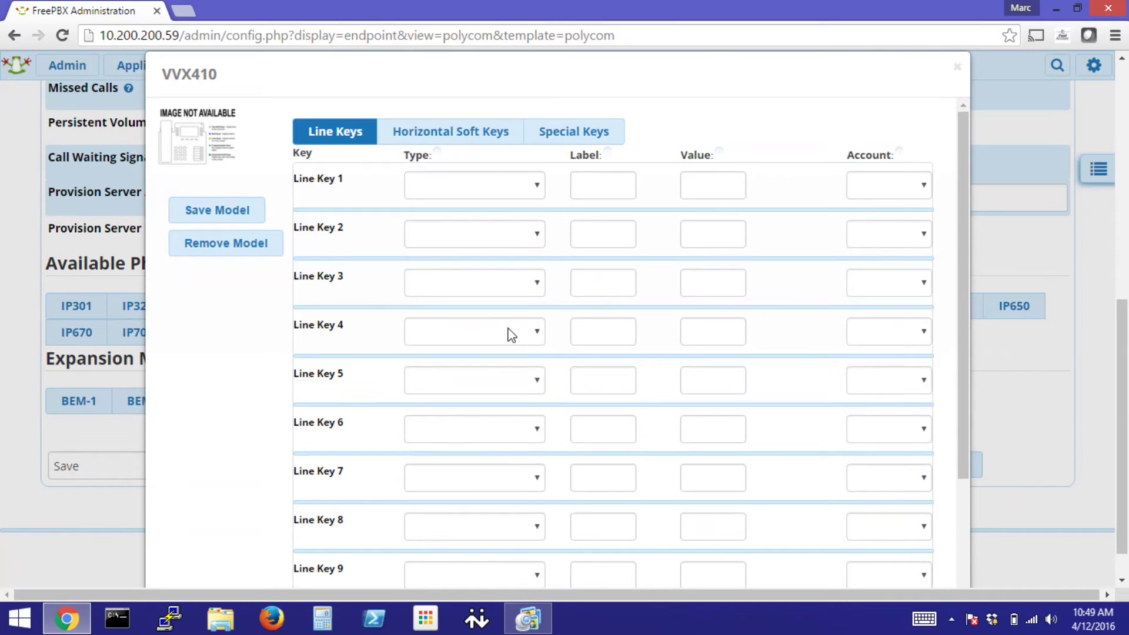
# Make Line Key 1 a Line on Account 1 and save the VVX410 model.
pyautogui.click(505, 186)
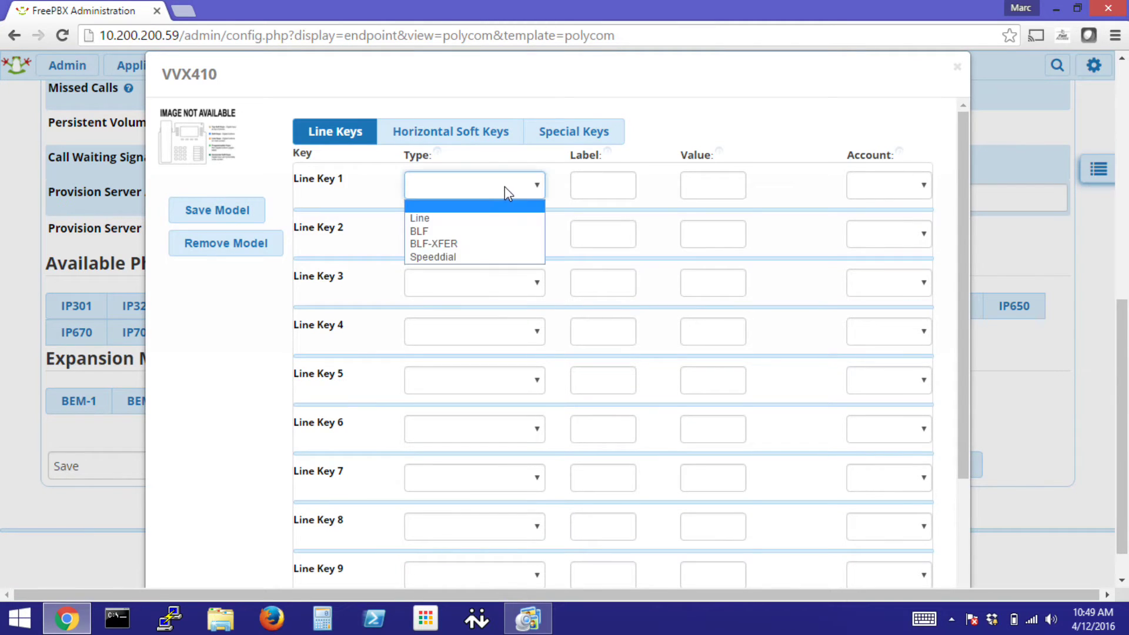
pyautogui.click(460, 220)
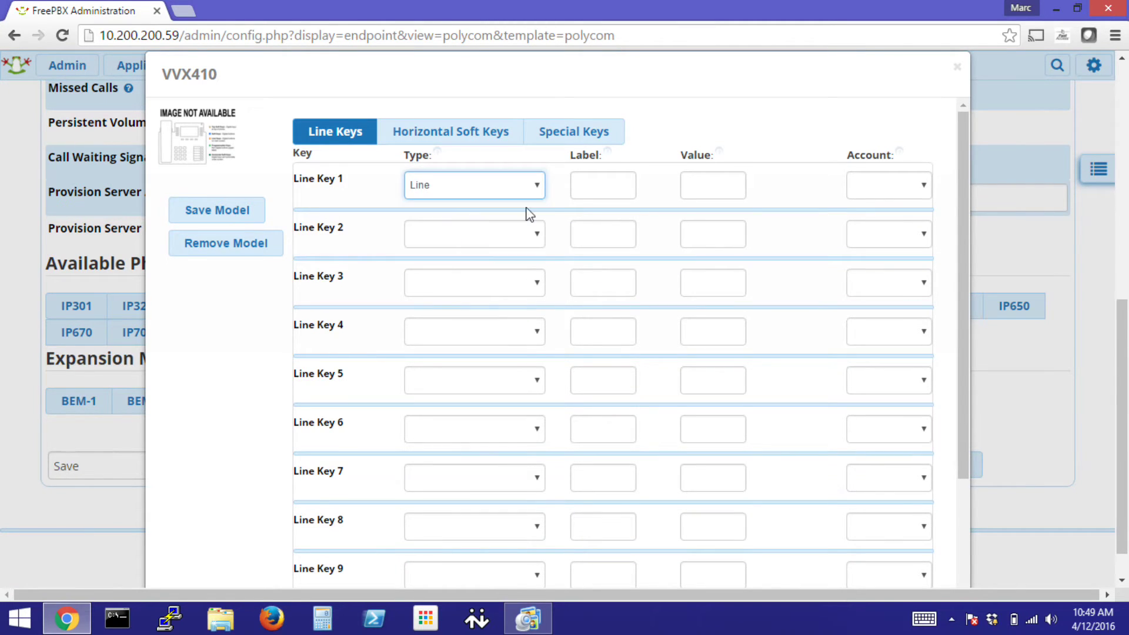
pyautogui.click(880, 198)
pyautogui.click(882, 218)
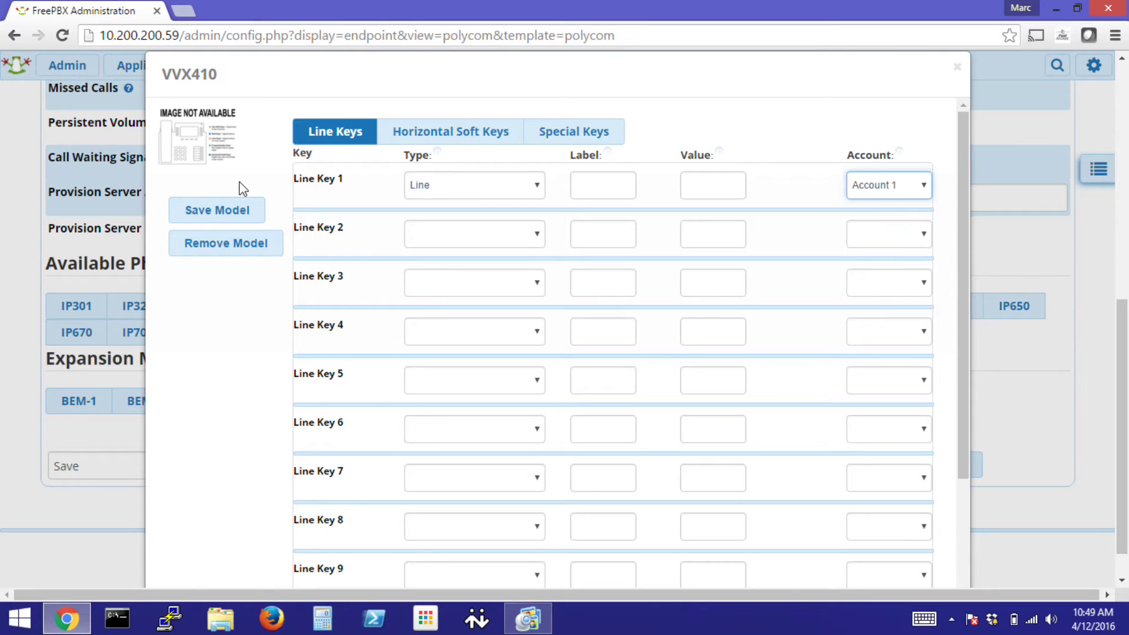
pyautogui.click(217, 212)
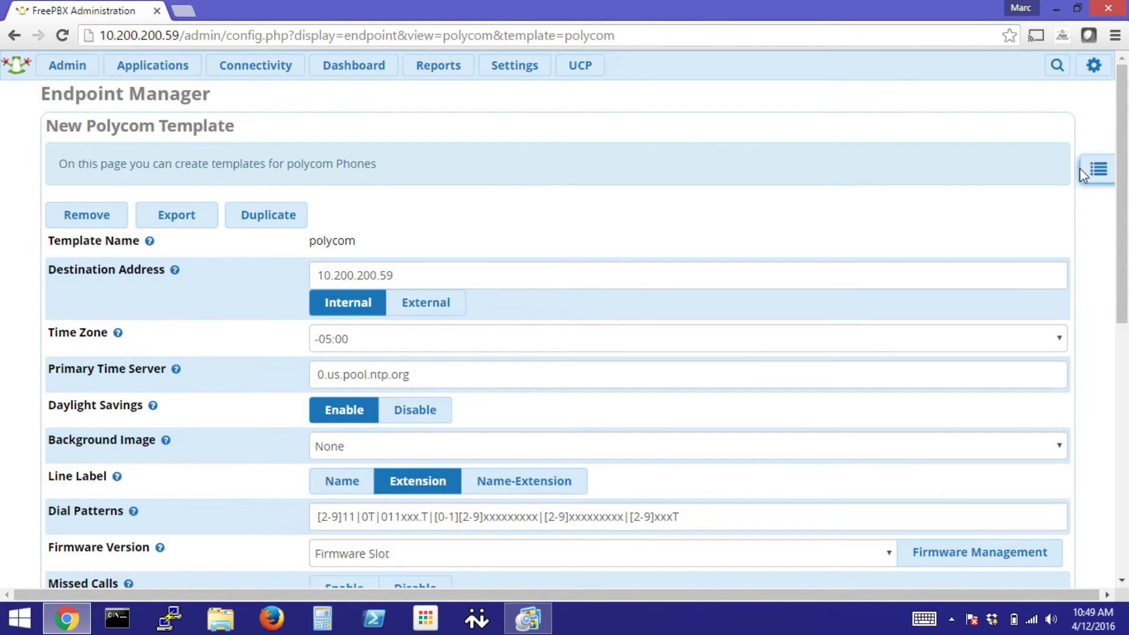
# On the Extension Mapping page, pick extension 736 Polycom VVX410 for a new mapping.
pyautogui.click(1097, 174)
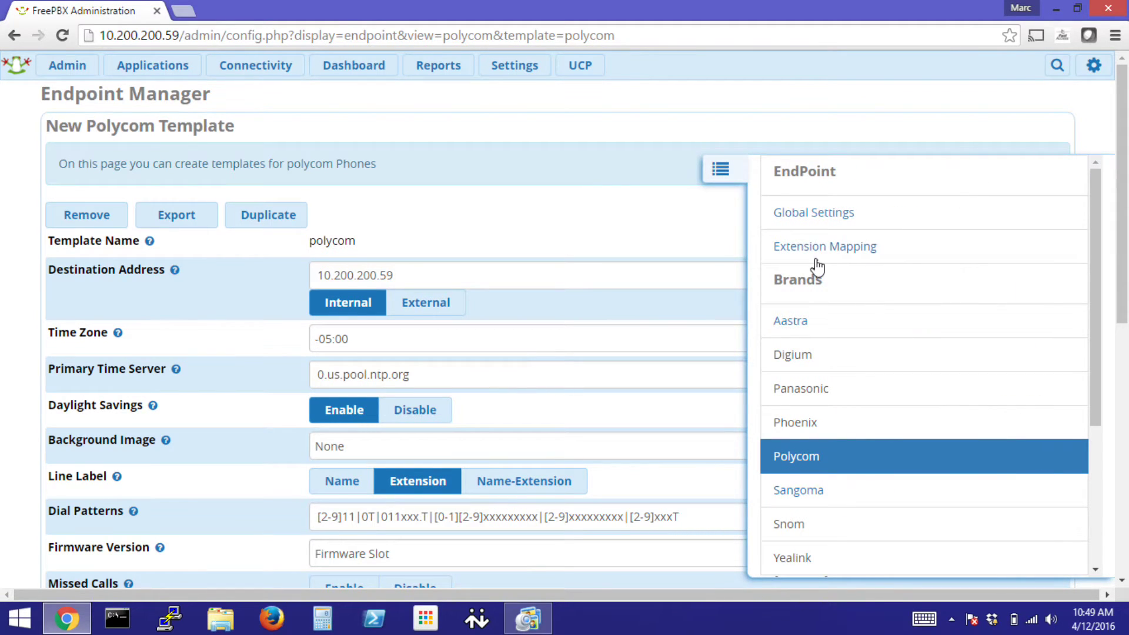
pyautogui.click(857, 247)
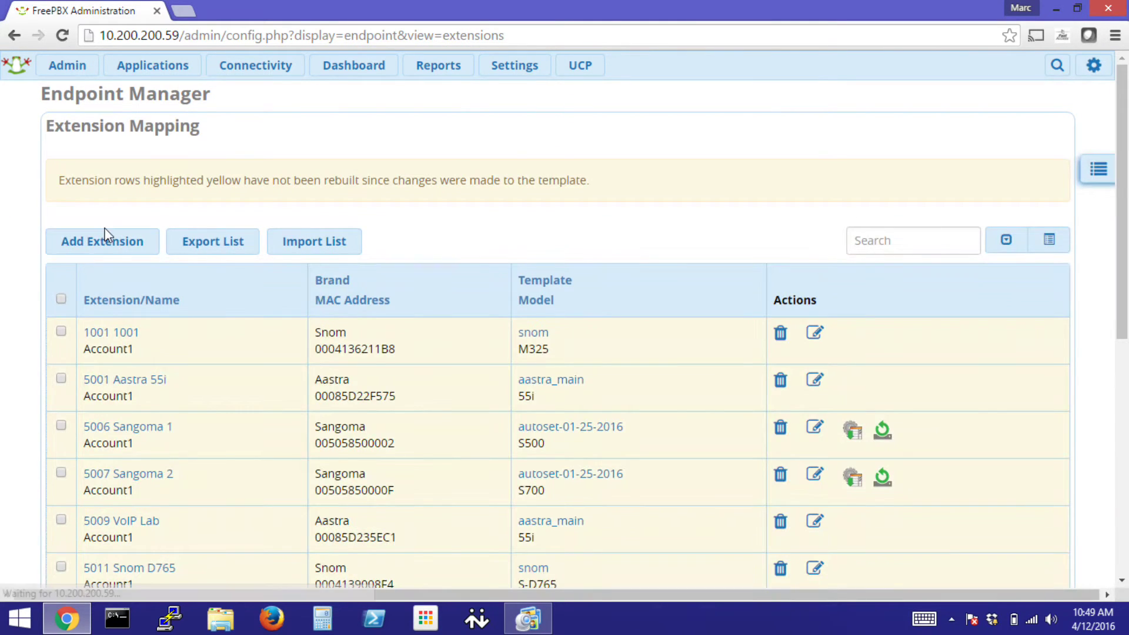
pyautogui.scroll(-9, 36, 321)
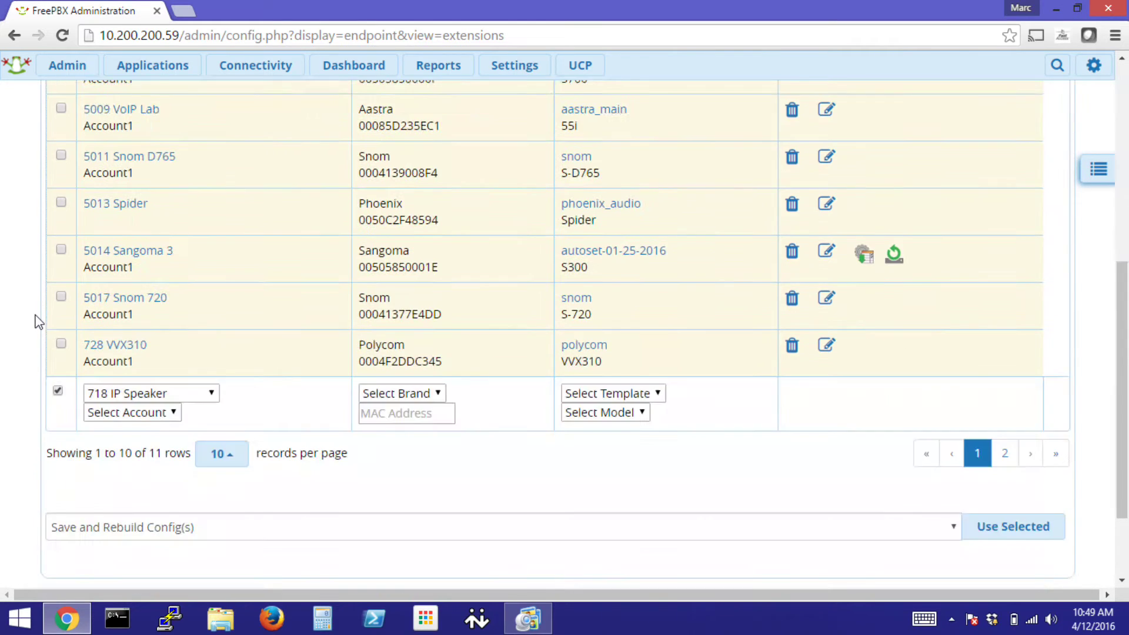
pyautogui.click(159, 278)
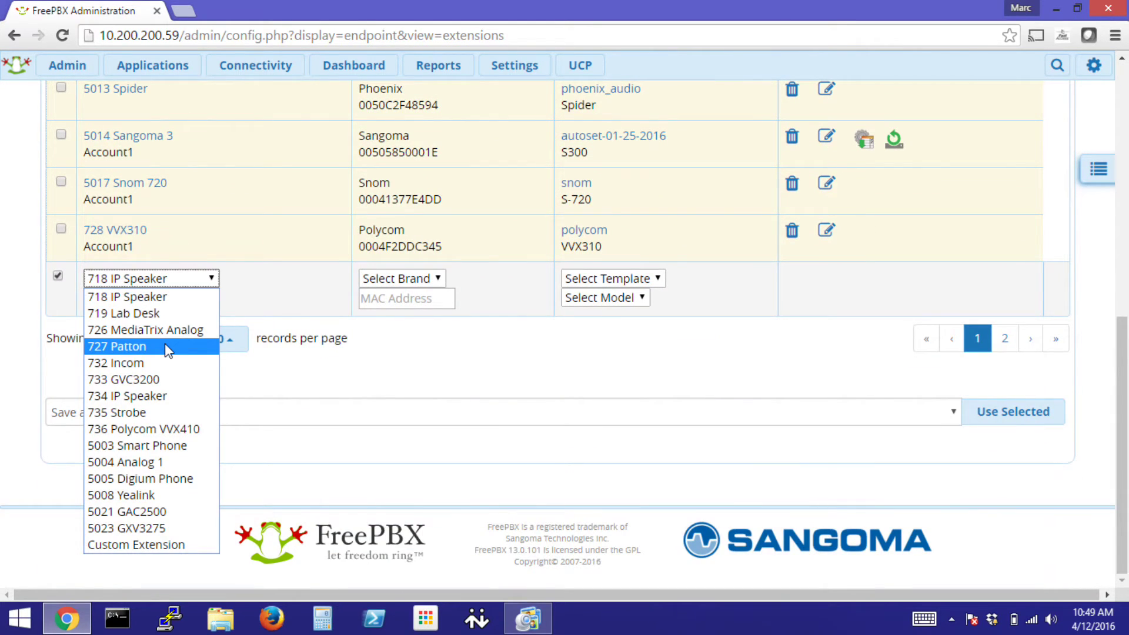
pyautogui.click(153, 429)
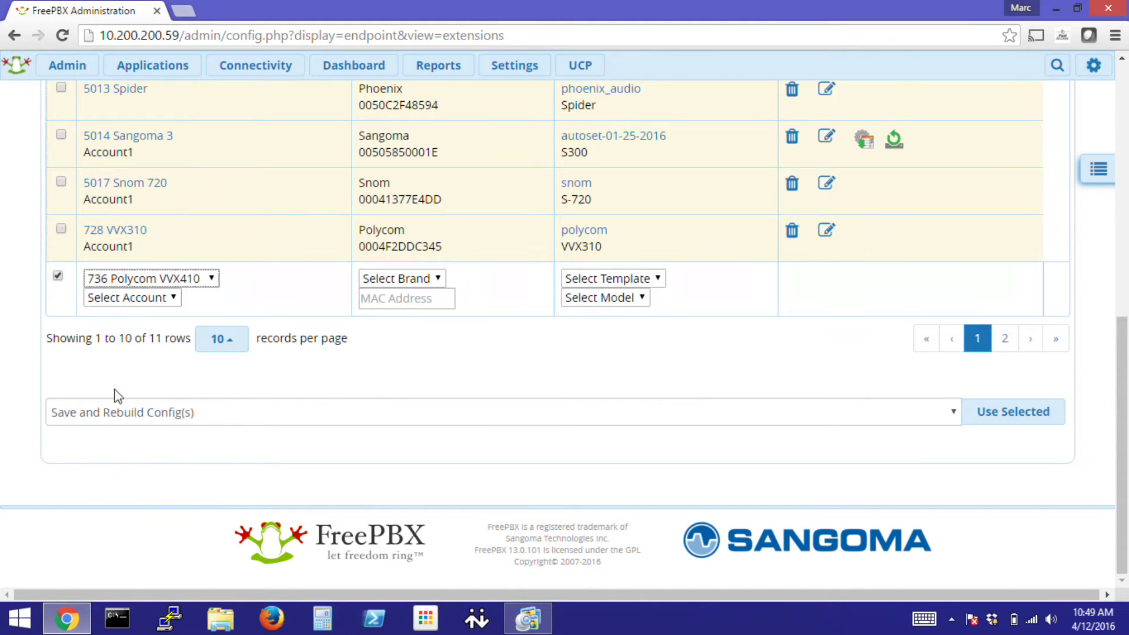
# Set the mapping to Account 1 and brand Polycom, and begin entering MAC 0004f286b279.
pyautogui.click(106, 299)
pyautogui.click(148, 330)
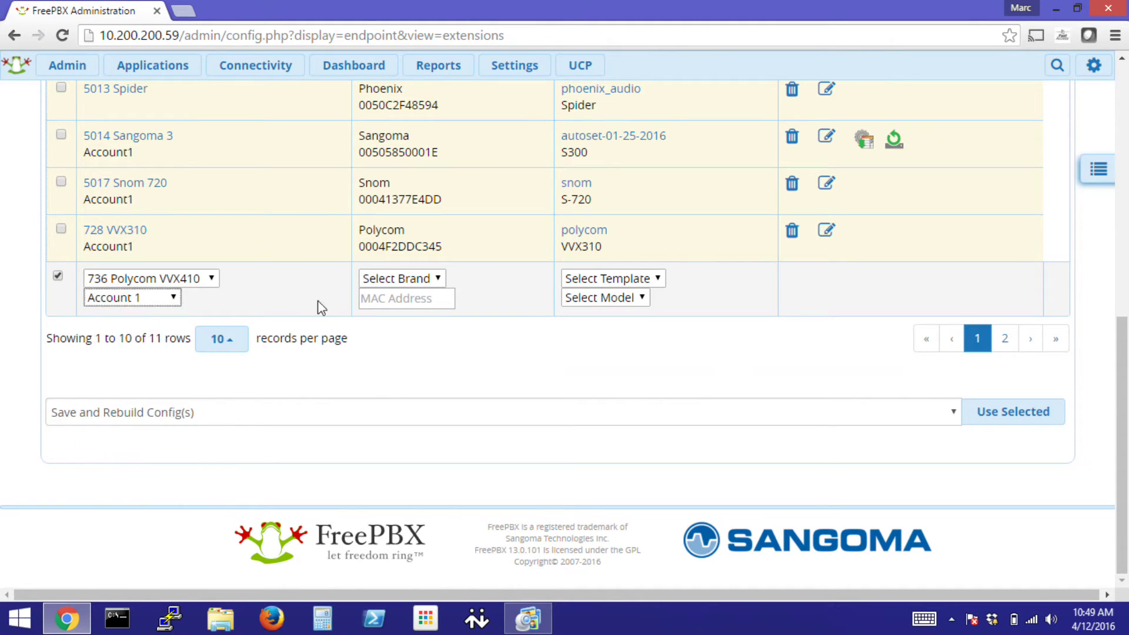
pyautogui.click(393, 282)
pyautogui.click(404, 393)
pyautogui.click(401, 299)
pyautogui.write('0004f286b279')
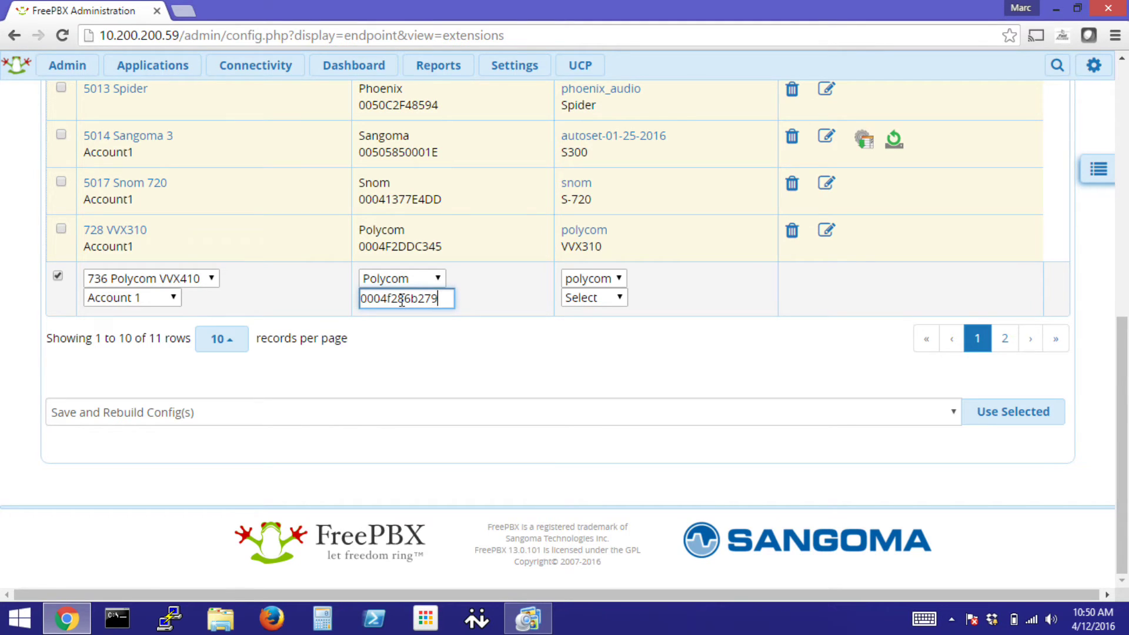
# Set model VVX410, save the mapping with config rebuild, and verify it on page 2.
pyautogui.click(596, 301)
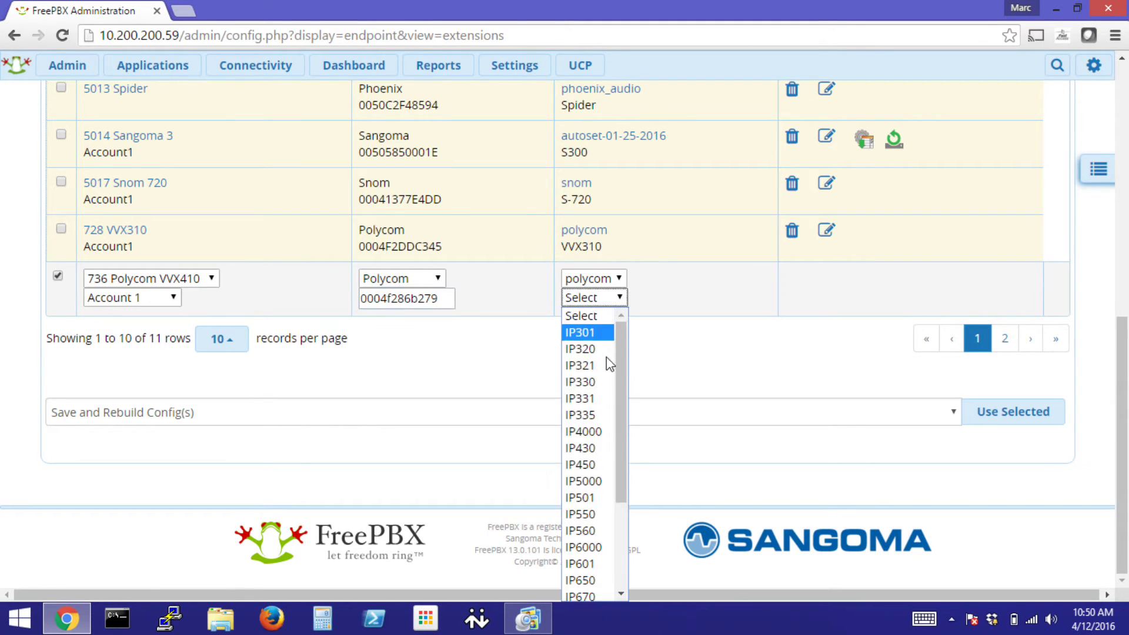
pyautogui.scroll(-3, 596, 446)
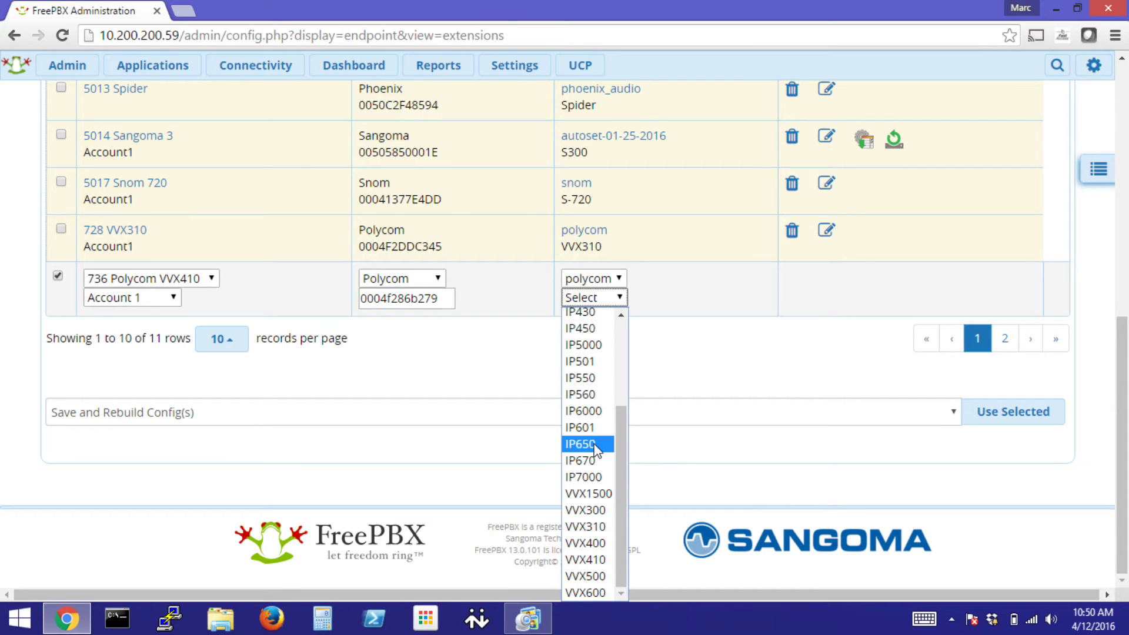
pyautogui.click(591, 560)
pyautogui.click(1011, 416)
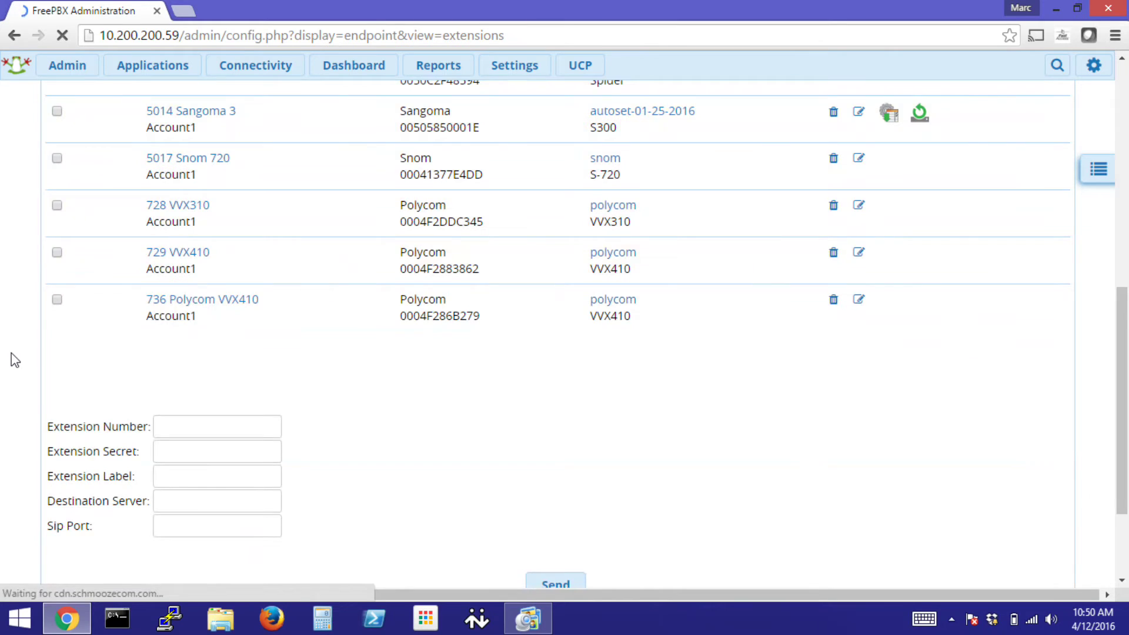
pyautogui.click(1004, 369)
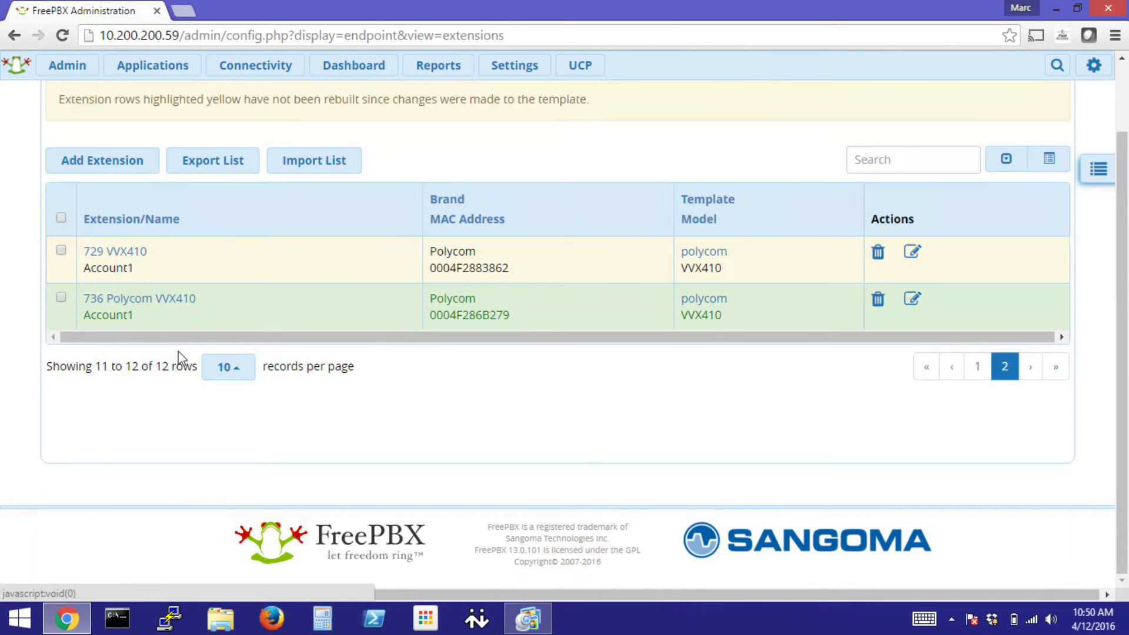